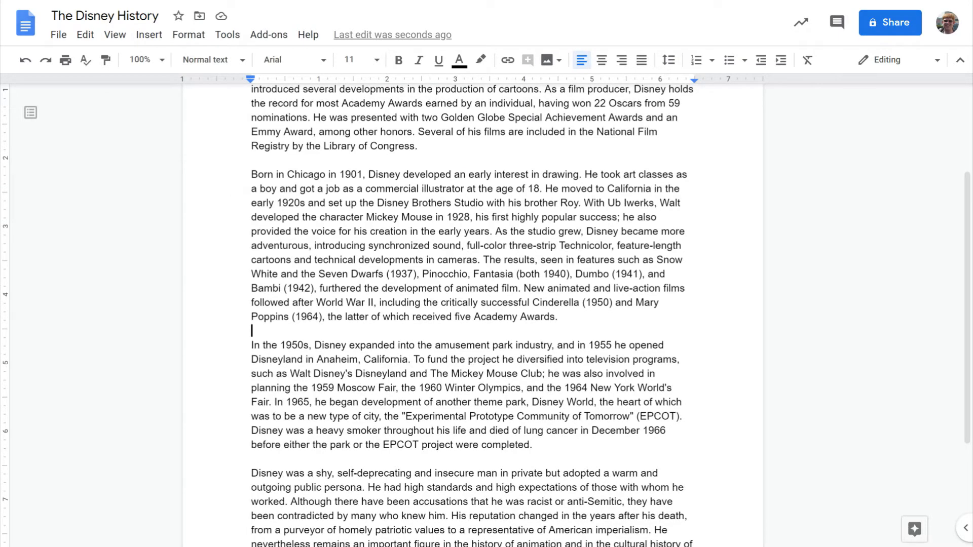
Step: Insert a table with two columns and five rows on the blank line above the paragraph starting "In the 1950s"
{"action": "left_click", "coordinate": [151, 36]}
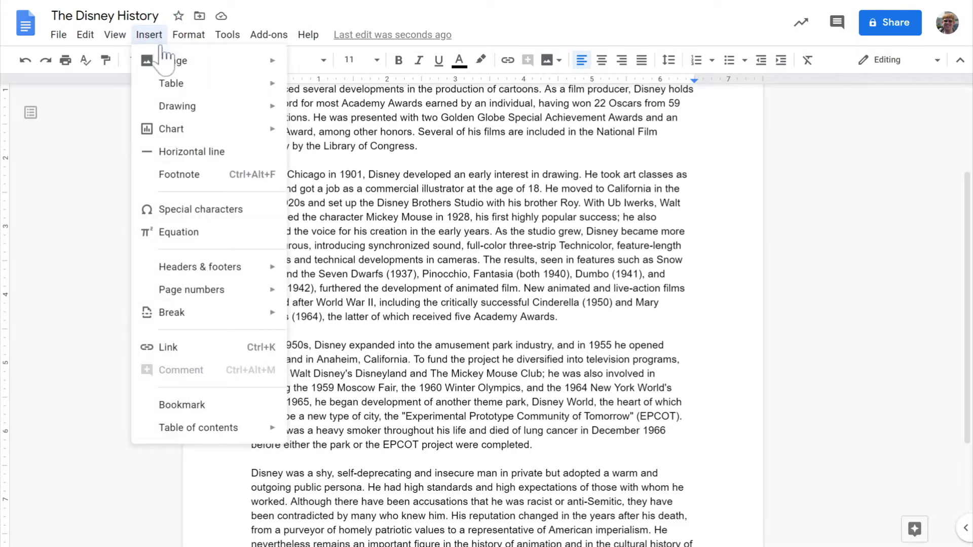
{"action": "mouse_move", "coordinate": [163, 93]}
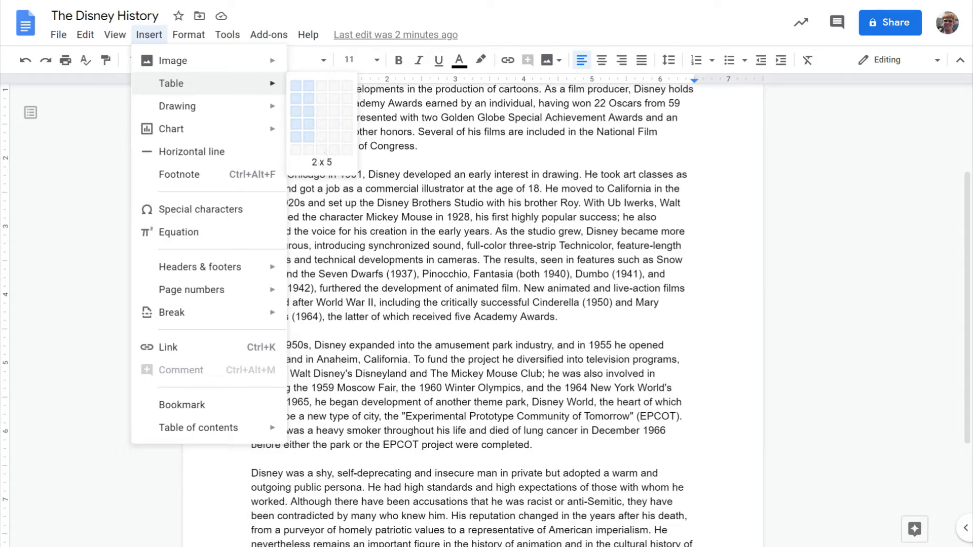
{"action": "left_click", "coordinate": [310, 138]}
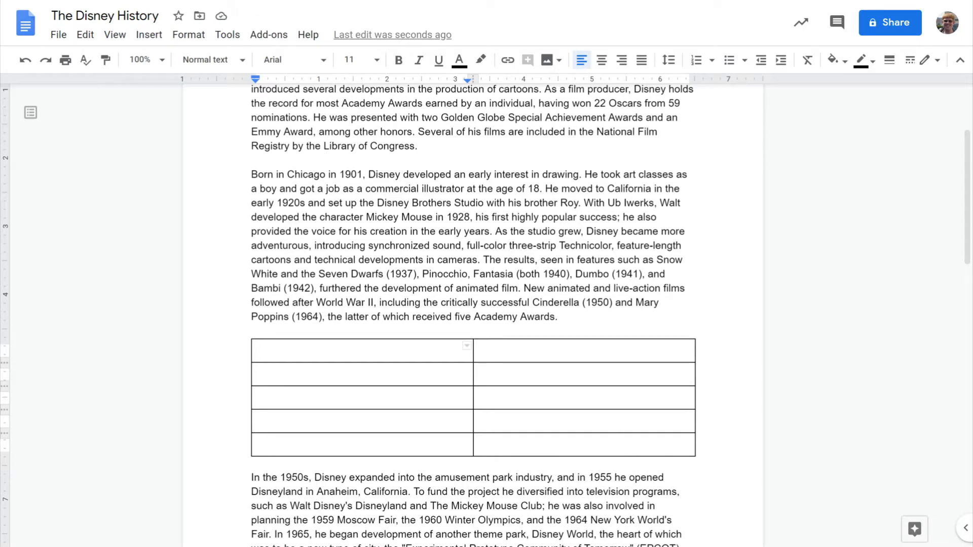
{"action": "scroll", "coordinate": [474, 304], "scroll_direction": "down", "scroll_amount": 1}
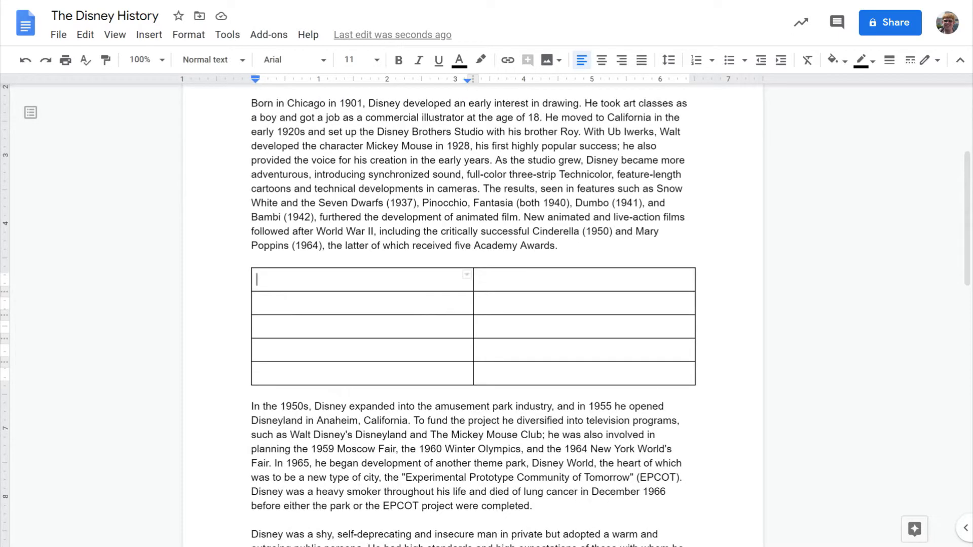
{"action": "right_click", "coordinate": [343, 278]}
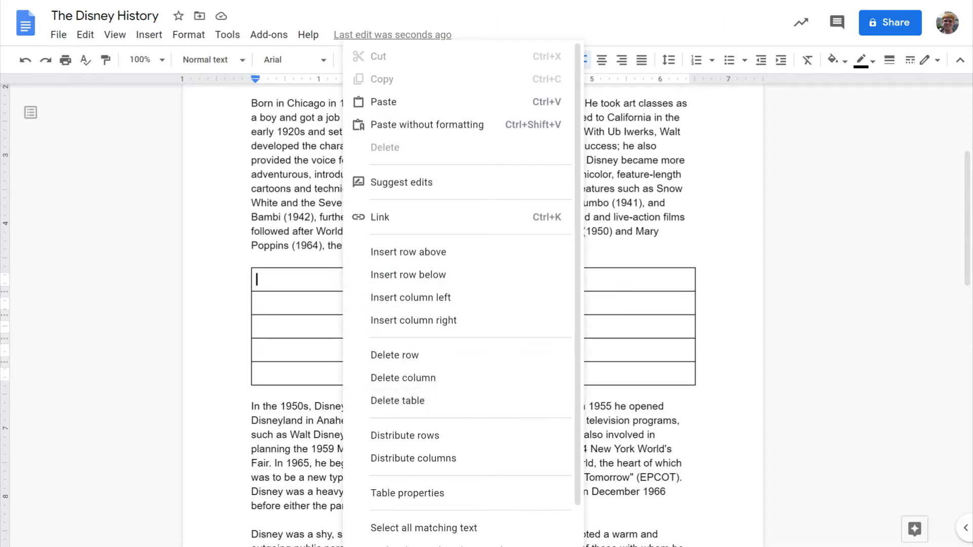
{"action": "key", "text": "Escape"}
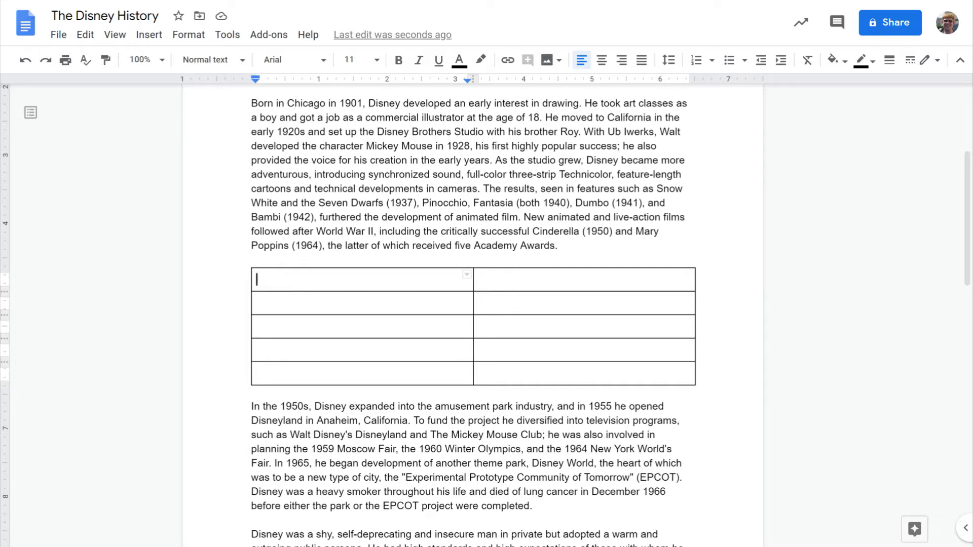
Step: Enter "Feature Film" and "Release Date" as the column headings in the table's first row
{"action": "type", "text": "Feature Film"}
{"action": "key", "text": "Tab"}
{"action": "type", "text": "Release Date"}
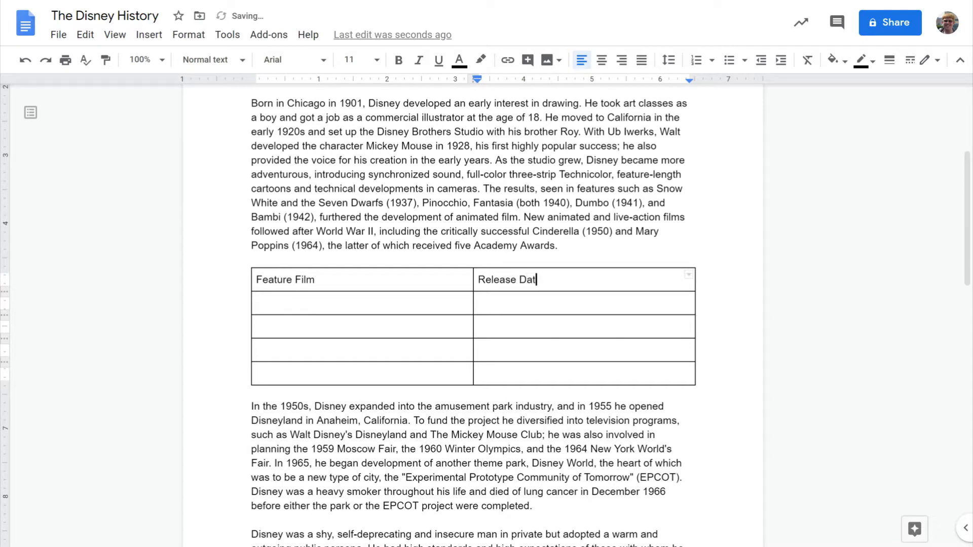
{"action": "key", "text": "Tab"}
Step: Fill the first two rows under the headings with Snow White, 1937 and Pinocchio, 1940
{"action": "left_click_drag", "start_coordinate": [483, 189], "coordinate": [330, 248]}
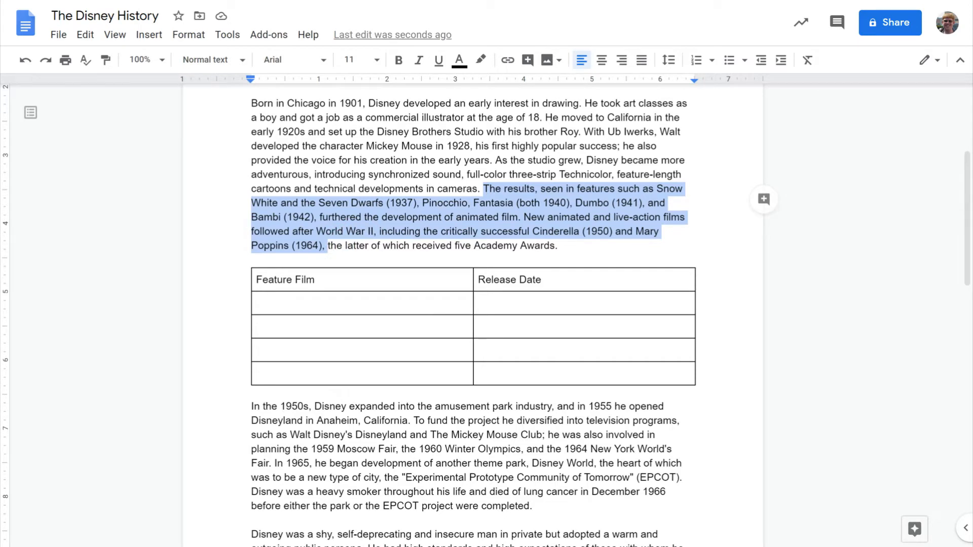
{"action": "left_click", "coordinate": [349, 306]}
{"action": "type", "text": "Snow White"}
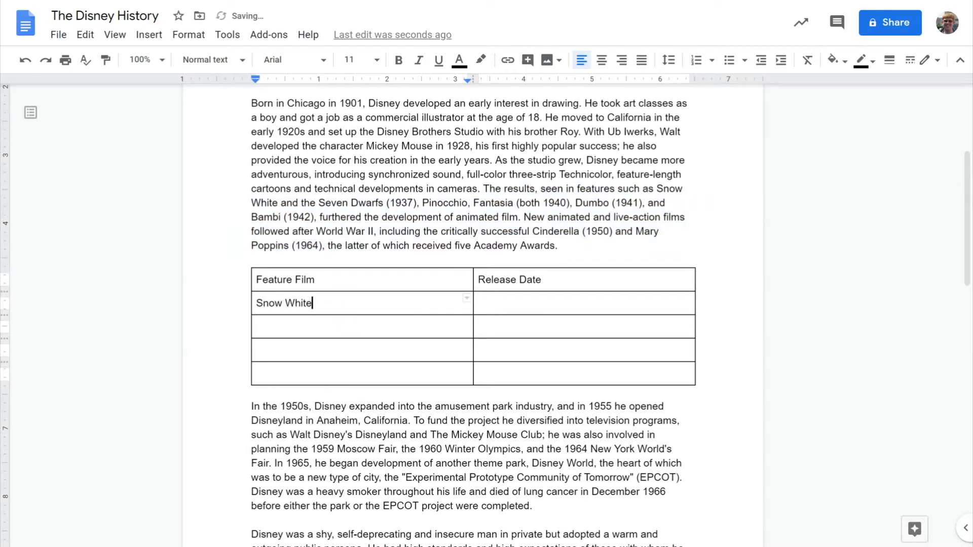
{"action": "key", "text": "Tab"}
{"action": "type", "text": "1937"}
{"action": "key", "text": "Tab"}
{"action": "type", "text": "Pinocchio"}
{"action": "key", "text": "Tab"}
{"action": "type", "text": "1940"}
Step: Add Fantasia 1940, Dumbo 1941, Bambi 1942, Cinderella 1950 and Mary Poppins 1964 to the table, extending it with new rows as needed
{"action": "key", "text": "Tab"}
{"action": "type", "text": "Fantasia"}
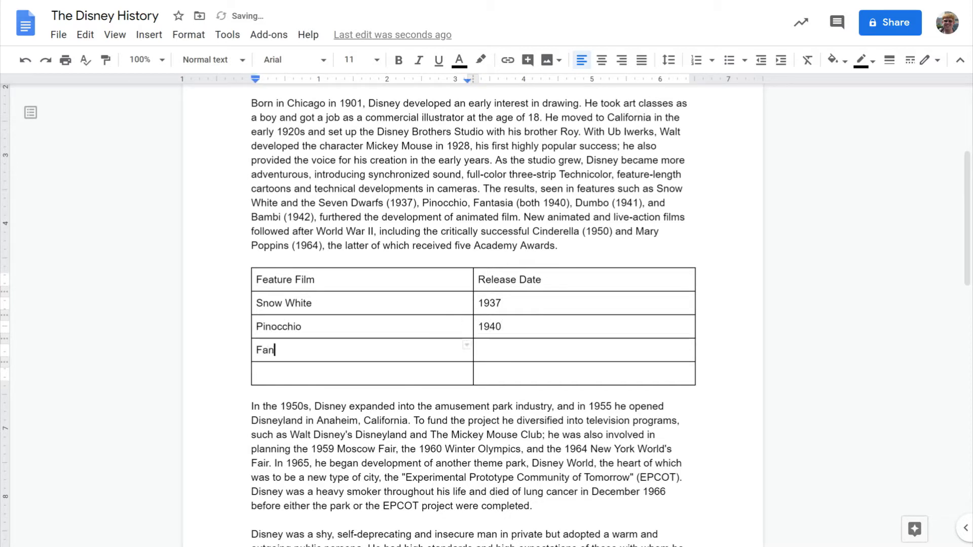
{"action": "key", "text": "Tab"}
{"action": "type", "text": "1940"}
{"action": "key", "text": "Tab"}
{"action": "type", "text": "Dumbo"}
{"action": "key", "text": "Tab"}
{"action": "type", "text": "1941"}
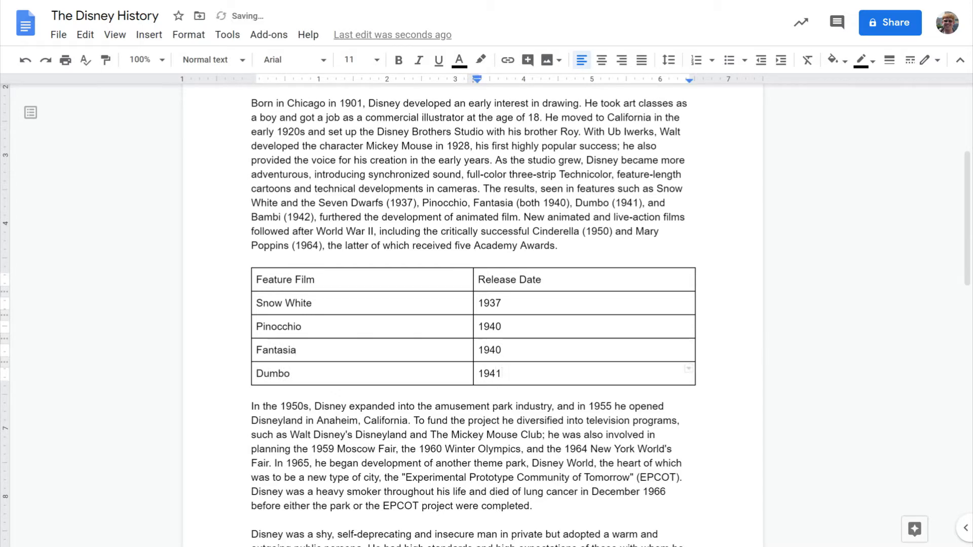
{"action": "key", "text": "Tab"}
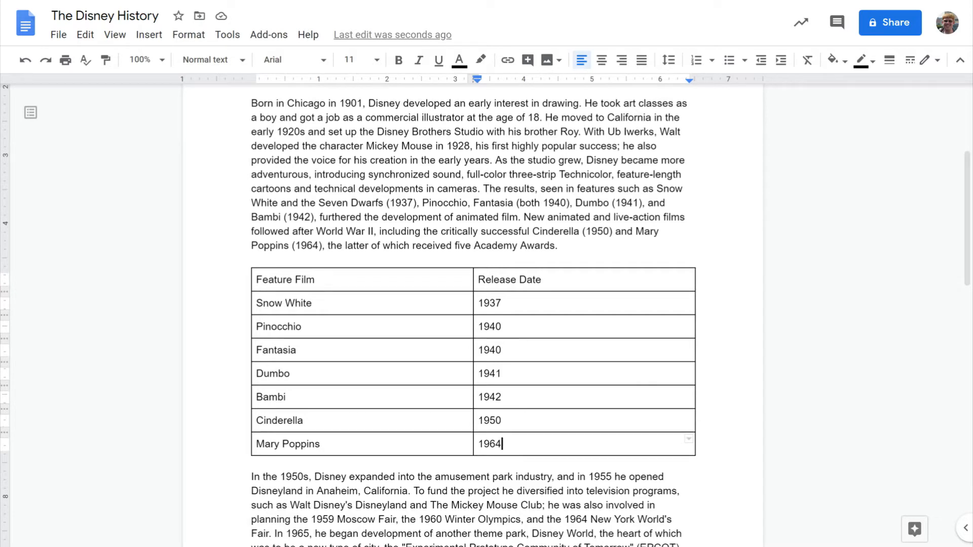
Step: Narrow both table columns to about 1.5 inches each and select the heading row
{"action": "left_click_drag", "start_coordinate": [474, 303], "coordinate": [352, 304]}
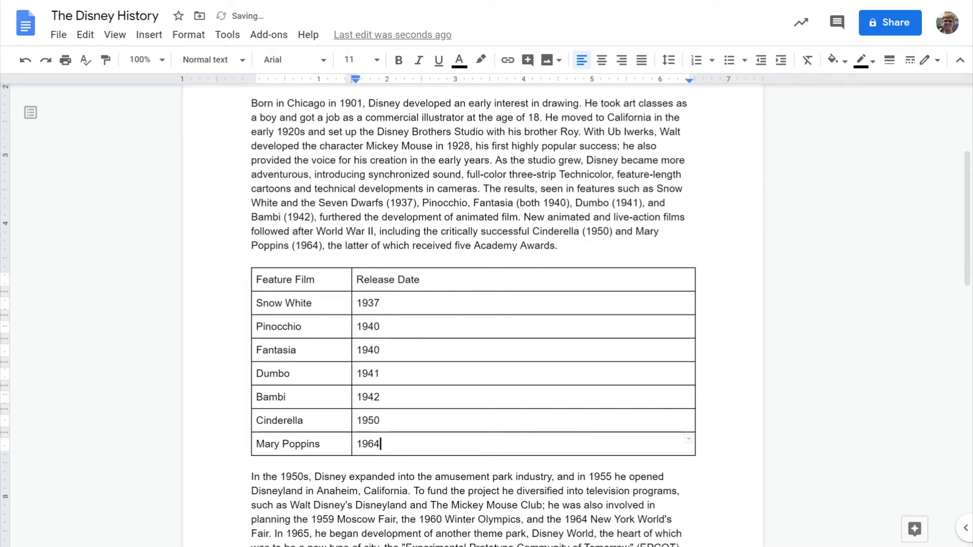
{"action": "left_click_drag", "start_coordinate": [695, 301], "coordinate": [335, 282]}
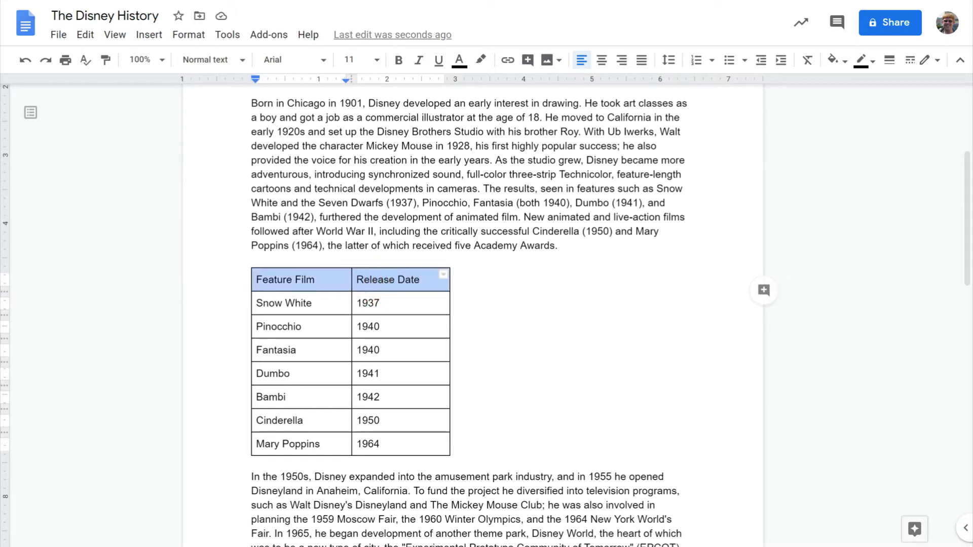
Step: Make the heading row bold and centered, and center all entries in the Release Date column
{"action": "left_click", "coordinate": [399, 61]}
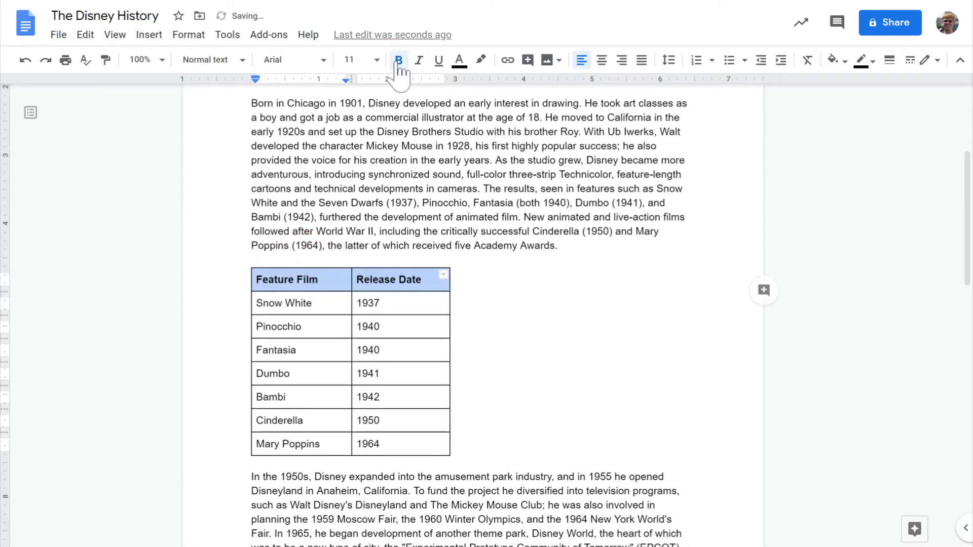
{"action": "left_click", "coordinate": [602, 61]}
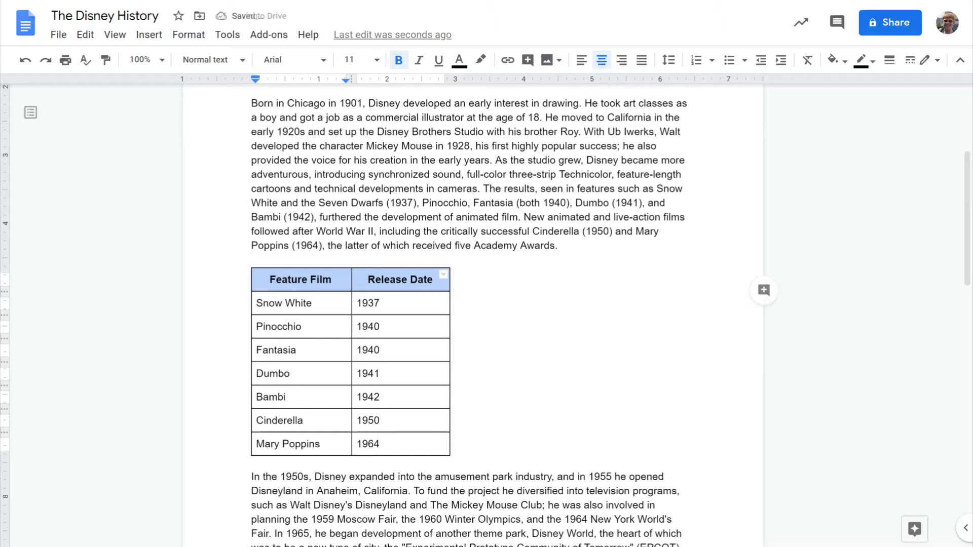
{"action": "left_click_drag", "start_coordinate": [390, 281], "coordinate": [387, 441]}
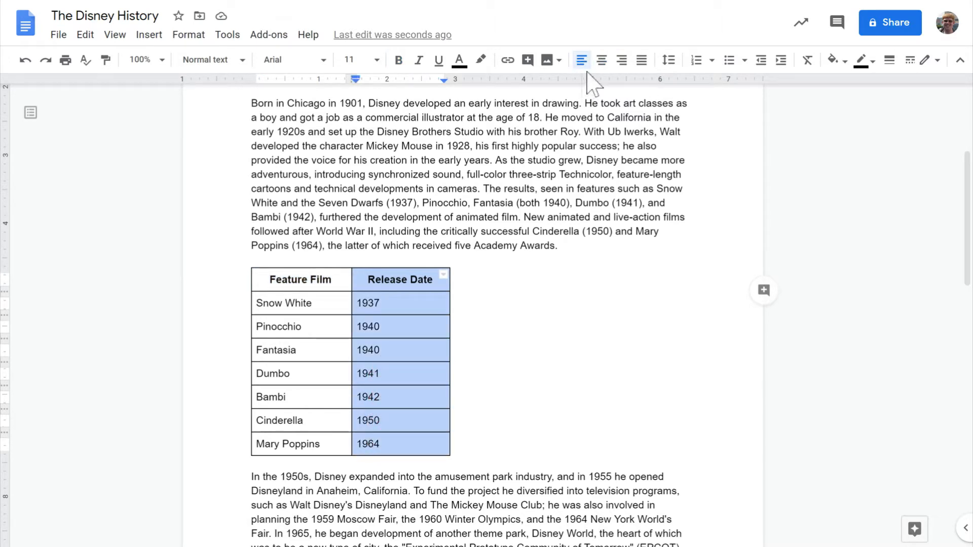
{"action": "left_click", "coordinate": [602, 61]}
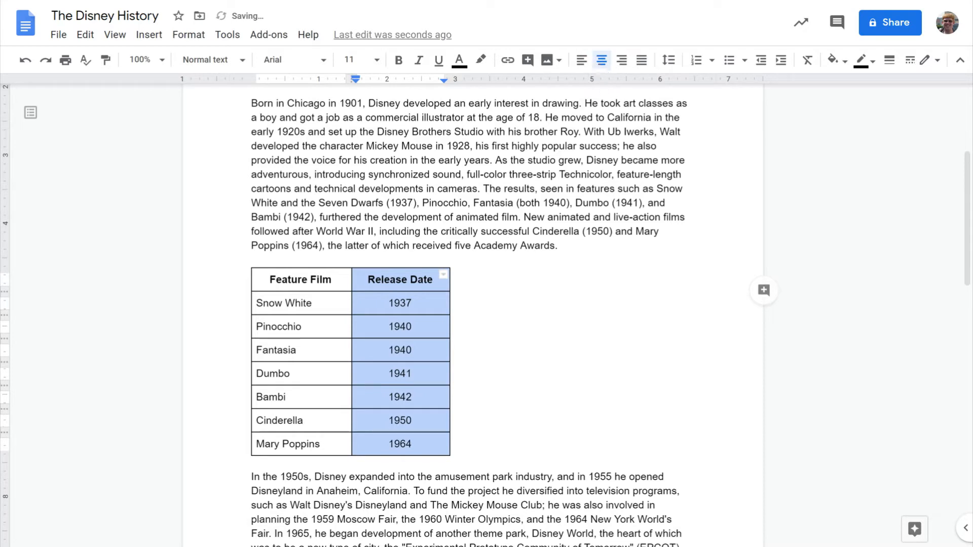
{"action": "left_click", "coordinate": [478, 315]}
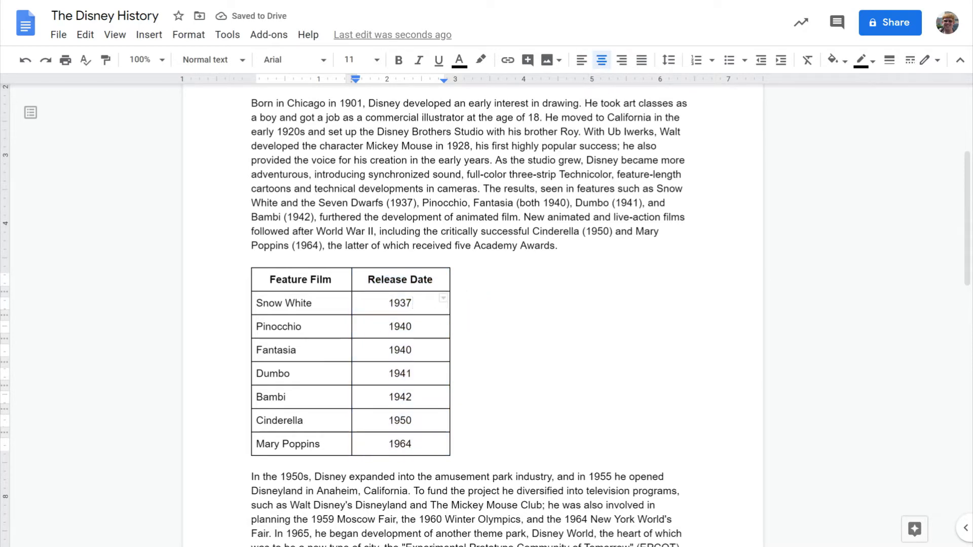
Step: Insert a column directly after the Feature Film column, and undo the insertion
{"action": "key", "text": "shift+Tab"}
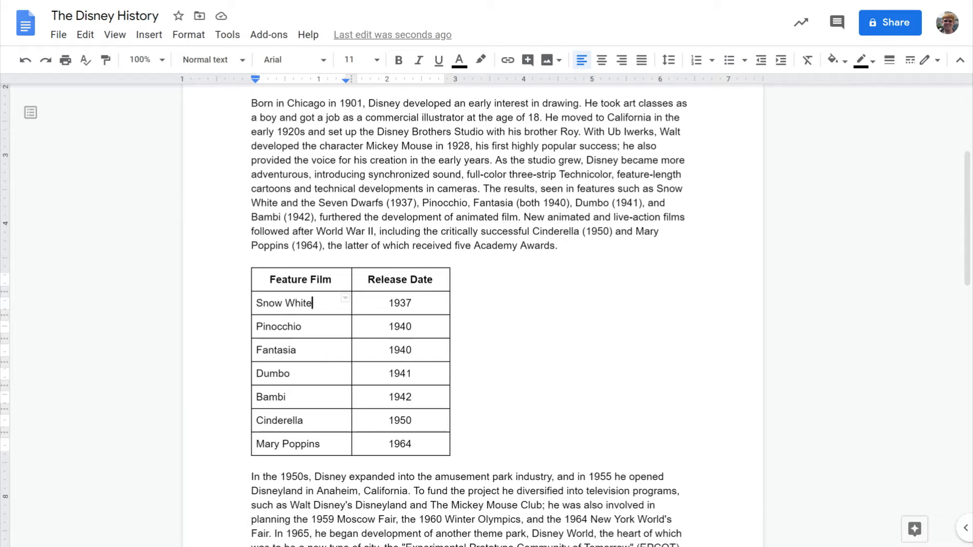
{"action": "right_click", "coordinate": [328, 308]}
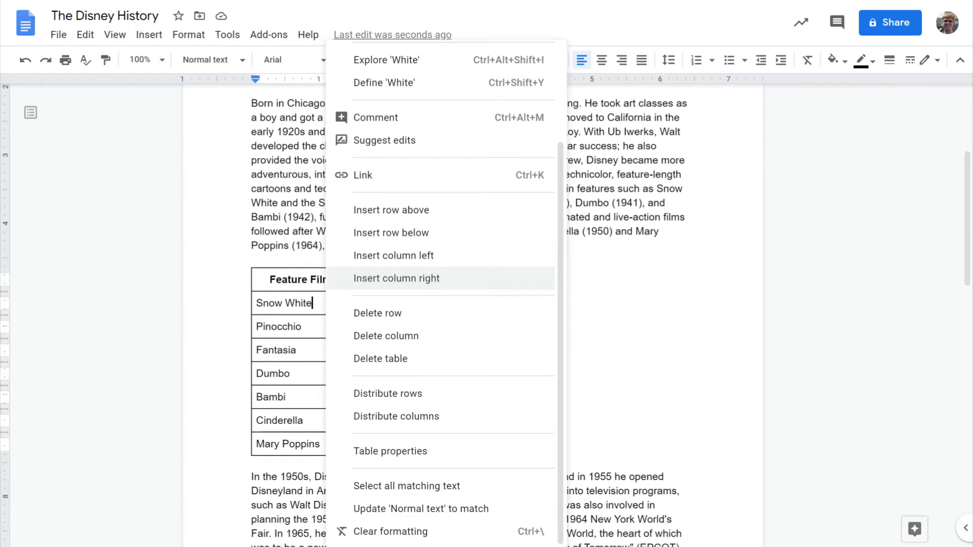
{"action": "left_click", "coordinate": [444, 279]}
{"action": "key", "text": "ctrl+z"}
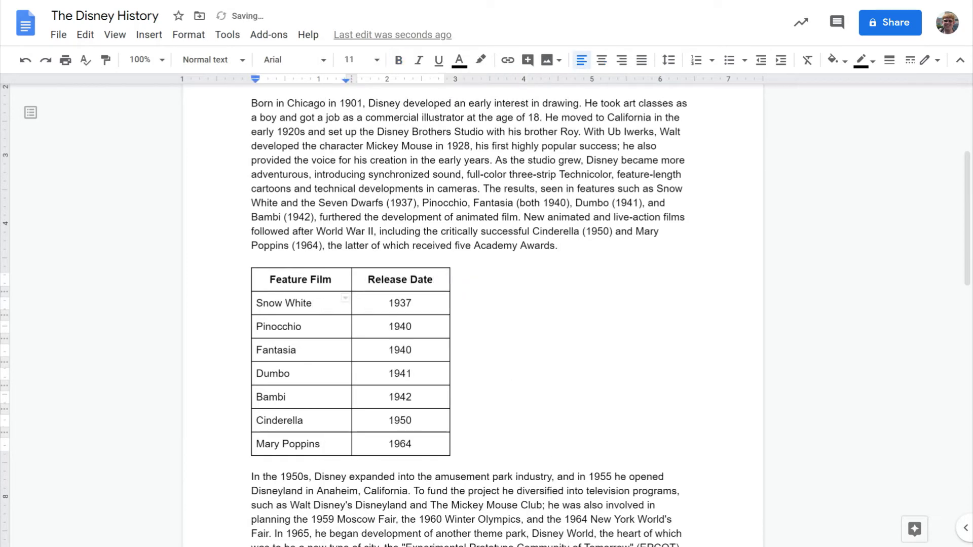
Step: Increase the Snow White row's height to about 1.2 inches and the Pinocchio row's height to about 0.9 inches
{"action": "left_click_drag", "start_coordinate": [334, 315], "coordinate": [331, 371]}
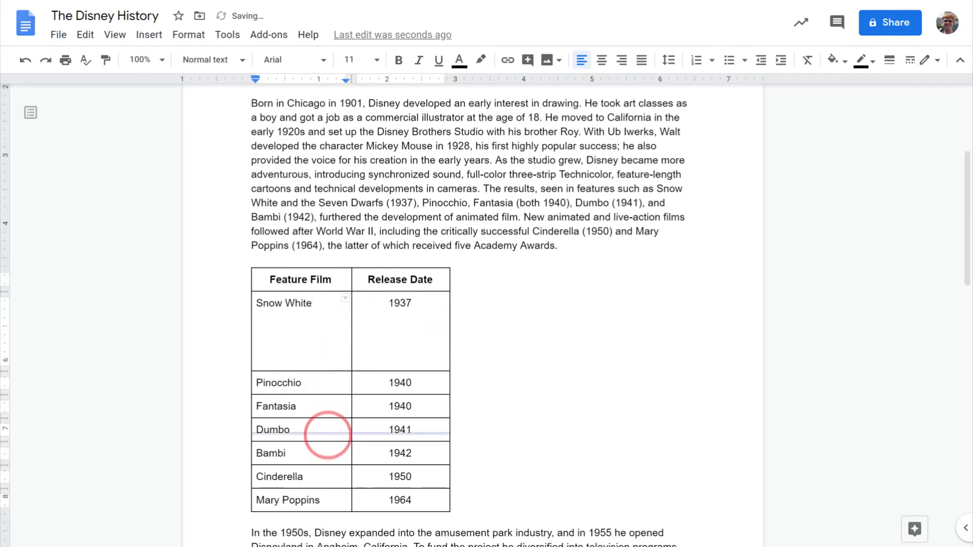
{"action": "left_click_drag", "start_coordinate": [328, 431], "coordinate": [328, 431]}
{"action": "scroll", "coordinate": [328, 431], "scroll_direction": "down", "scroll_amount": 2}
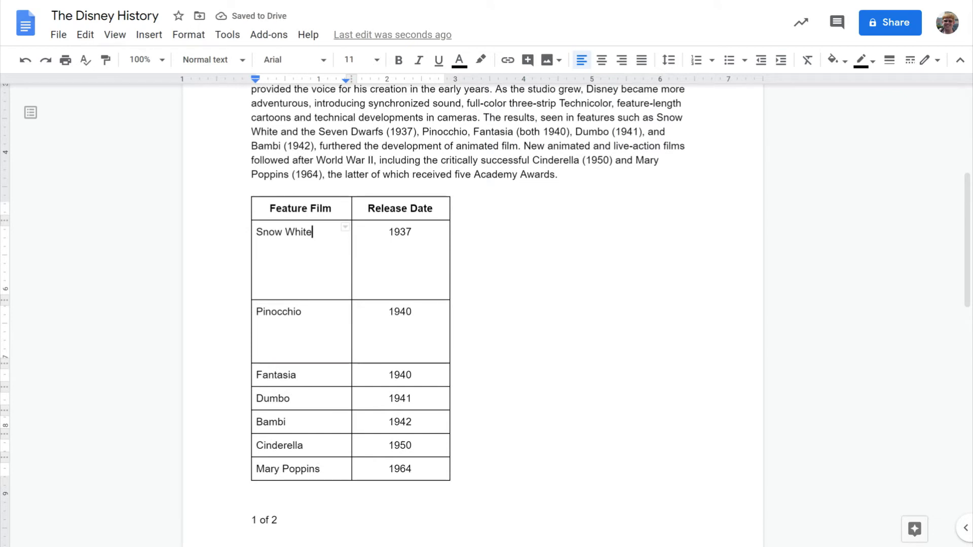
Step: Distribute all eight rows of the film table evenly so they share the same height
{"action": "left_click_drag", "start_coordinate": [325, 202], "coordinate": [373, 476]}
{"action": "right_click", "coordinate": [371, 474]}
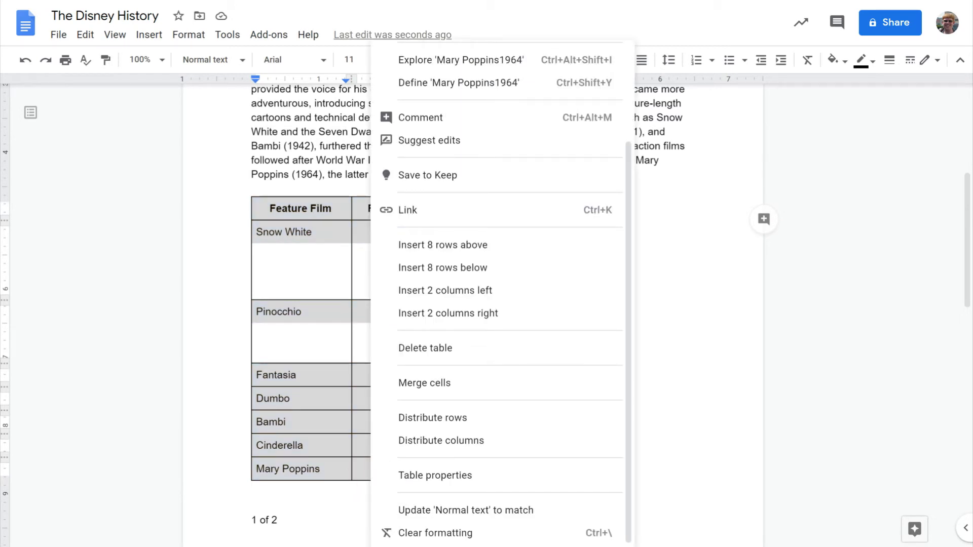
{"action": "left_click", "coordinate": [429, 424]}
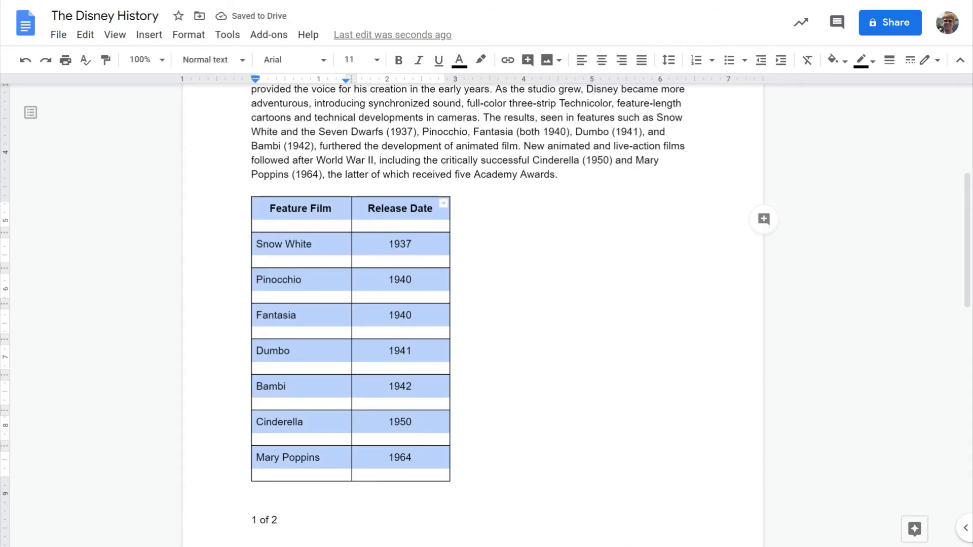
{"action": "left_click", "coordinate": [338, 222]}
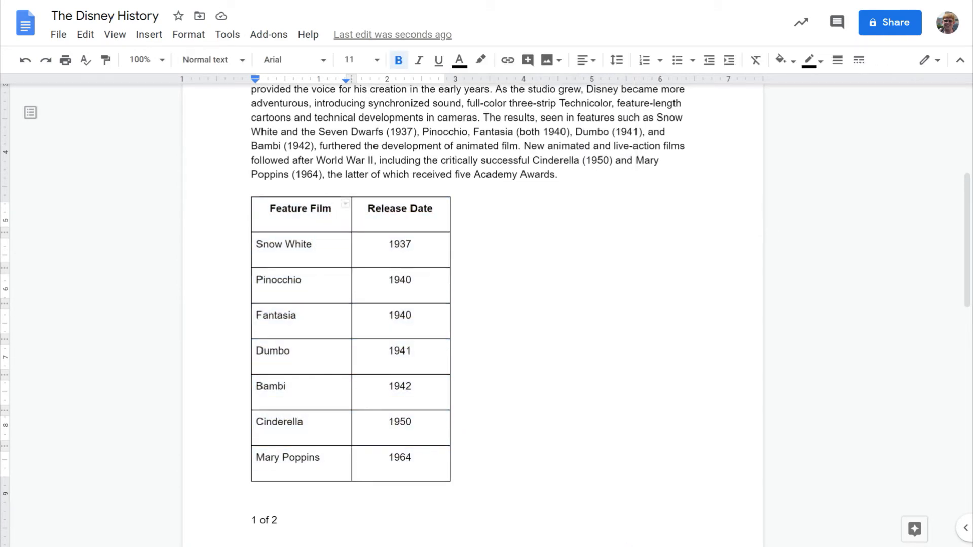
Step: Widen the Release Date column to about 2.8 inches, and distribute the table's two columns evenly
{"action": "left_click_drag", "start_coordinate": [450, 221], "coordinate": [546, 221]}
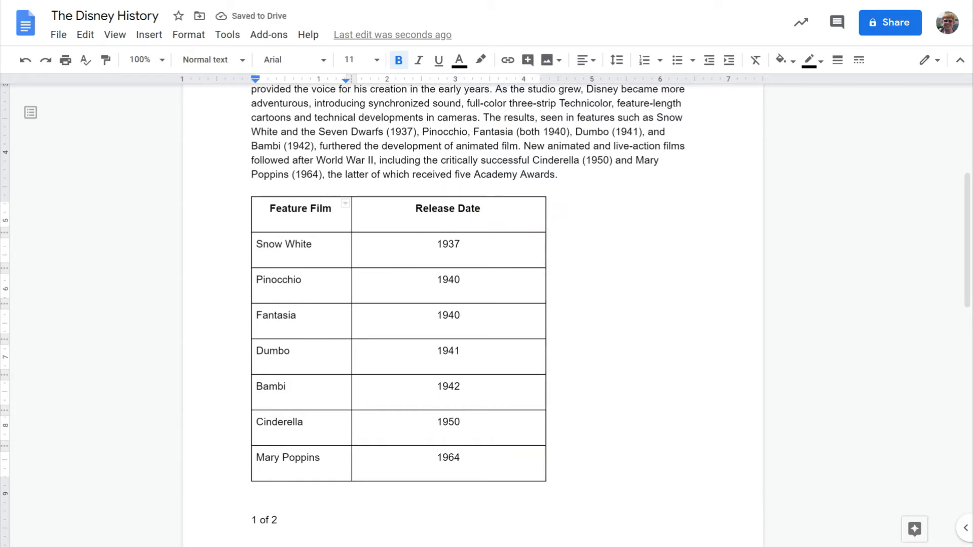
{"action": "left_click_drag", "start_coordinate": [268, 210], "coordinate": [411, 464]}
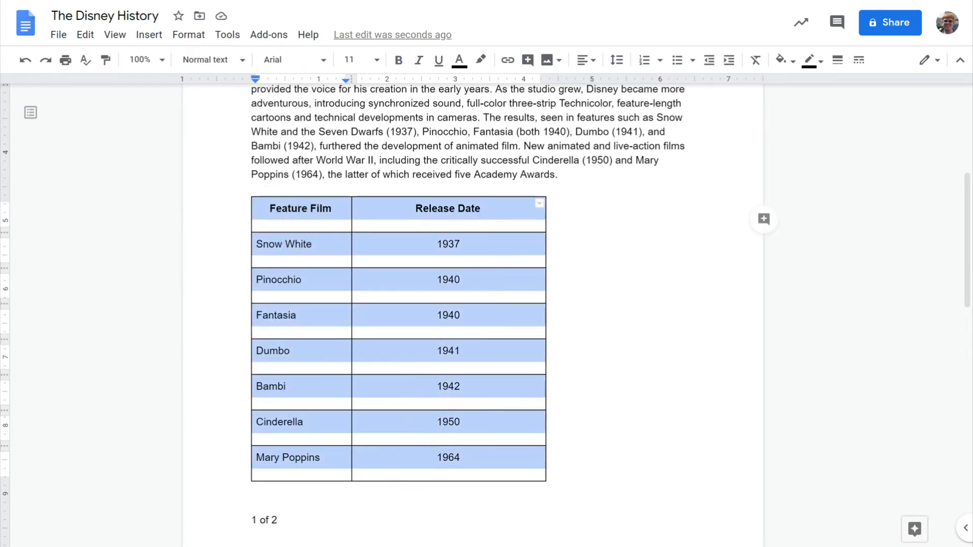
{"action": "right_click", "coordinate": [410, 463]}
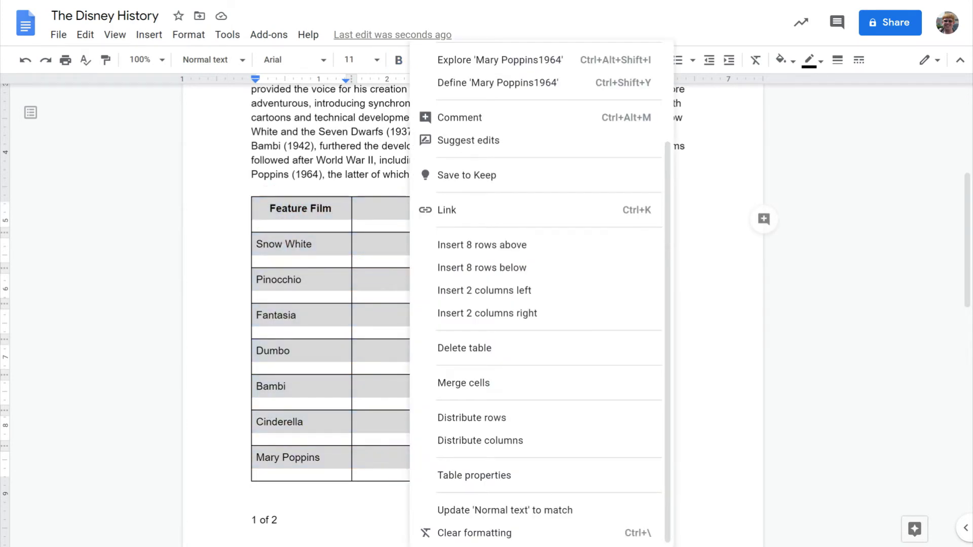
{"action": "left_click", "coordinate": [473, 443]}
Step: Set the table border to cyan and 3 pt, with the seven film rows from Snow White to Mary Poppins selected
{"action": "left_click_drag", "start_coordinate": [475, 459], "coordinate": [375, 253]}
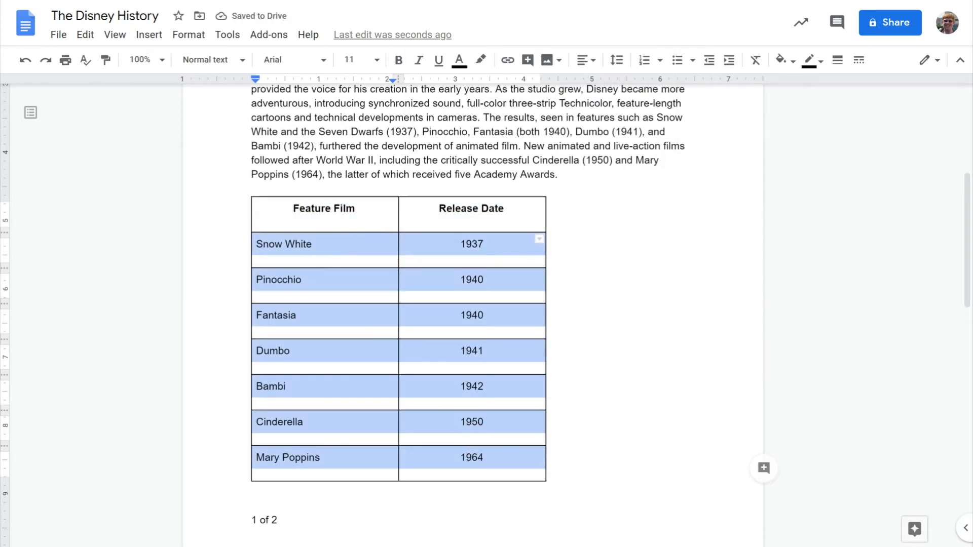
{"action": "right_click", "coordinate": [376, 253]}
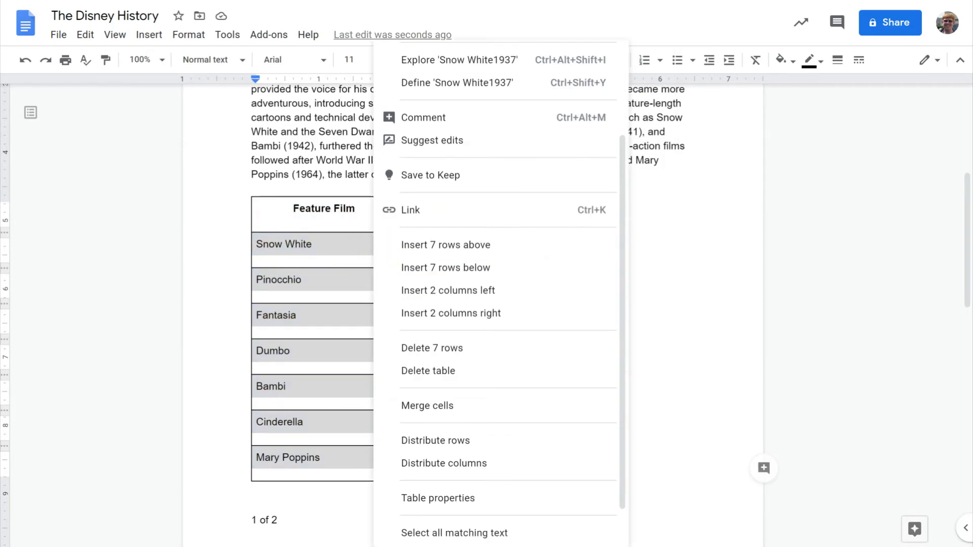
{"action": "left_click", "coordinate": [523, 505]}
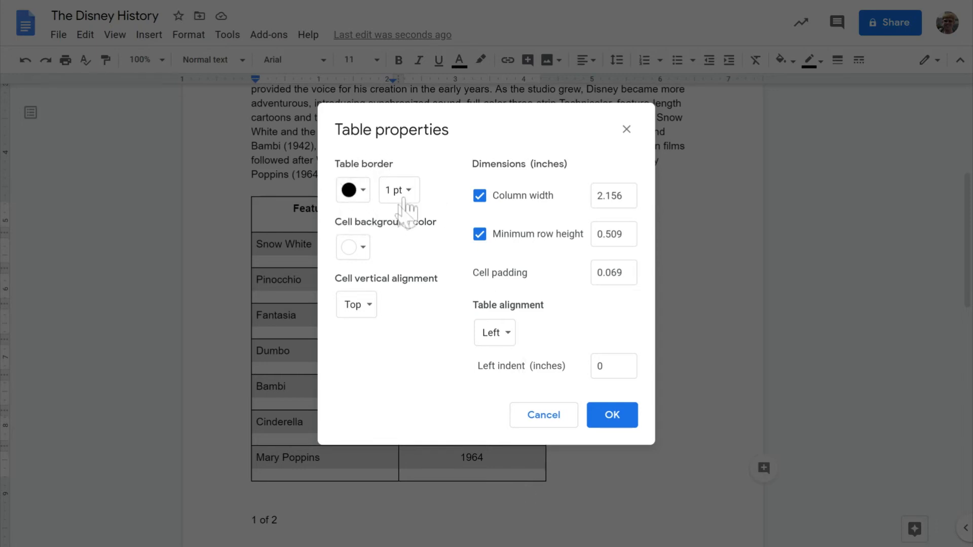
{"action": "left_click", "coordinate": [364, 192]}
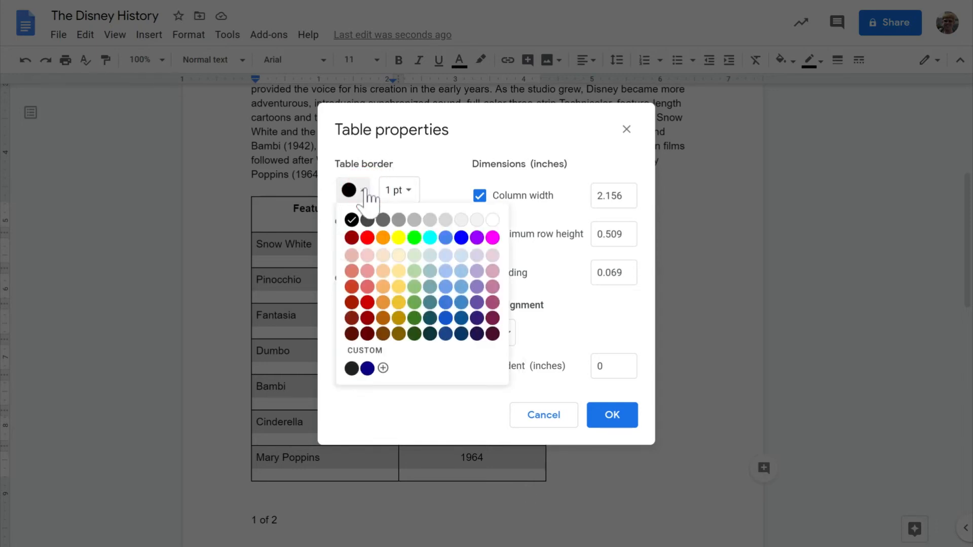
{"action": "left_click", "coordinate": [430, 237]}
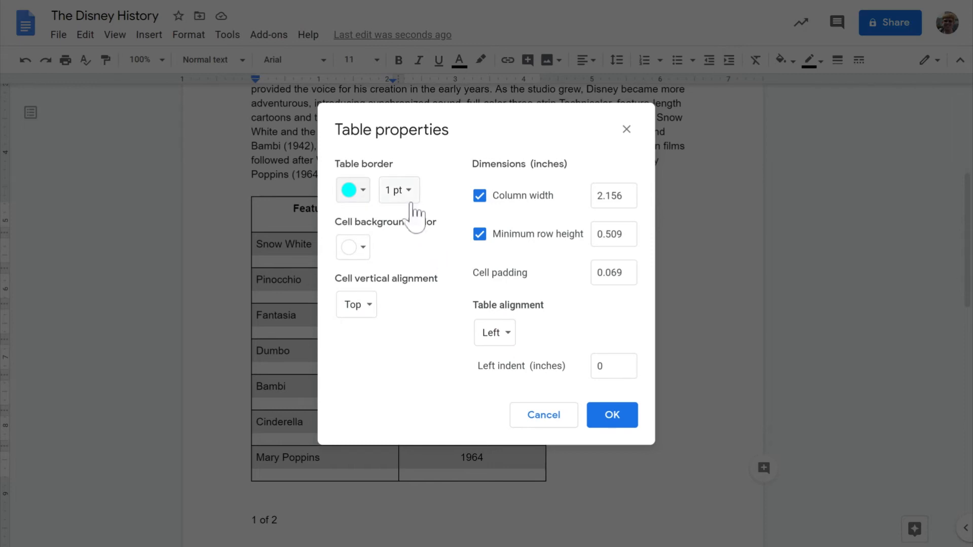
{"action": "left_click", "coordinate": [406, 192]}
{"action": "left_click", "coordinate": [428, 357]}
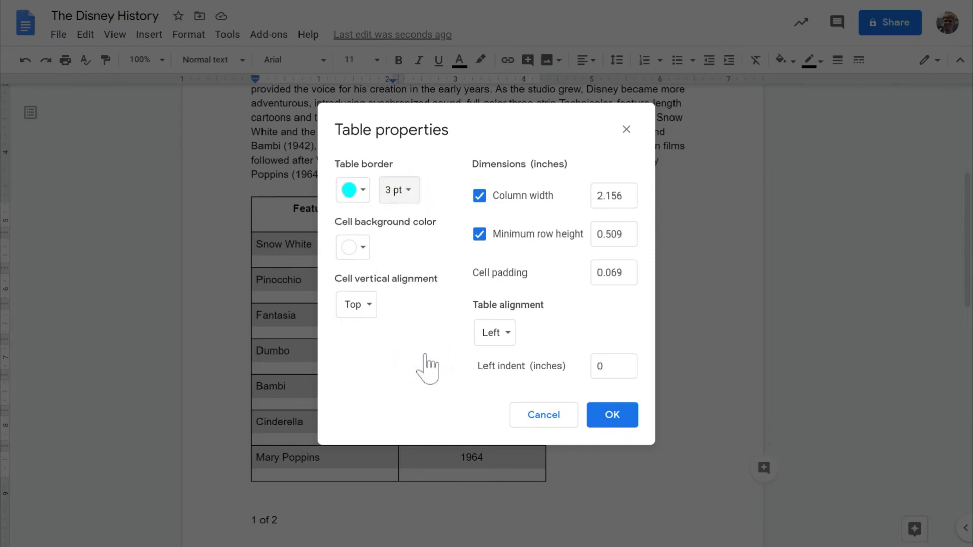
Step: Set the selected film rows' cell background color to yellow and their vertical alignment to Middle
{"action": "left_click", "coordinate": [363, 248]}
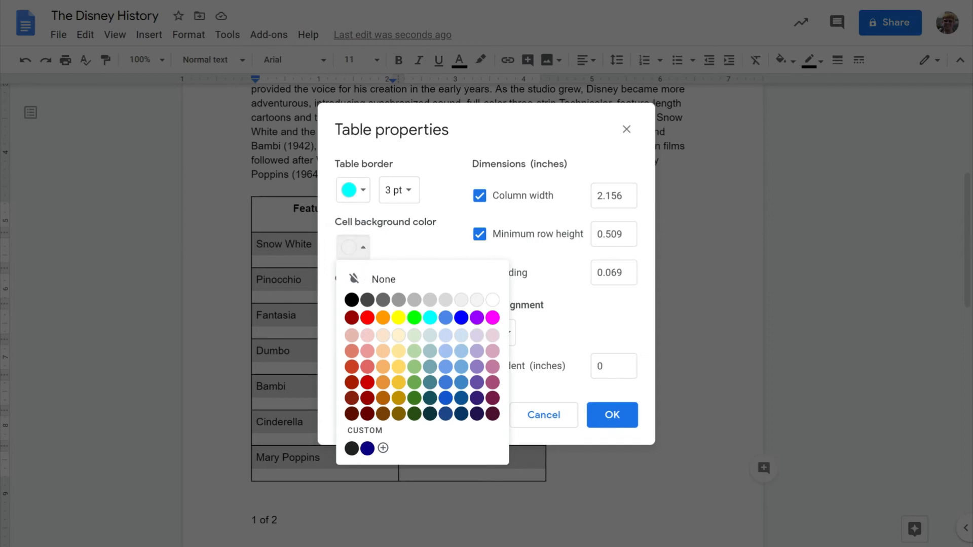
{"action": "left_click", "coordinate": [399, 318]}
{"action": "left_click", "coordinate": [368, 305]}
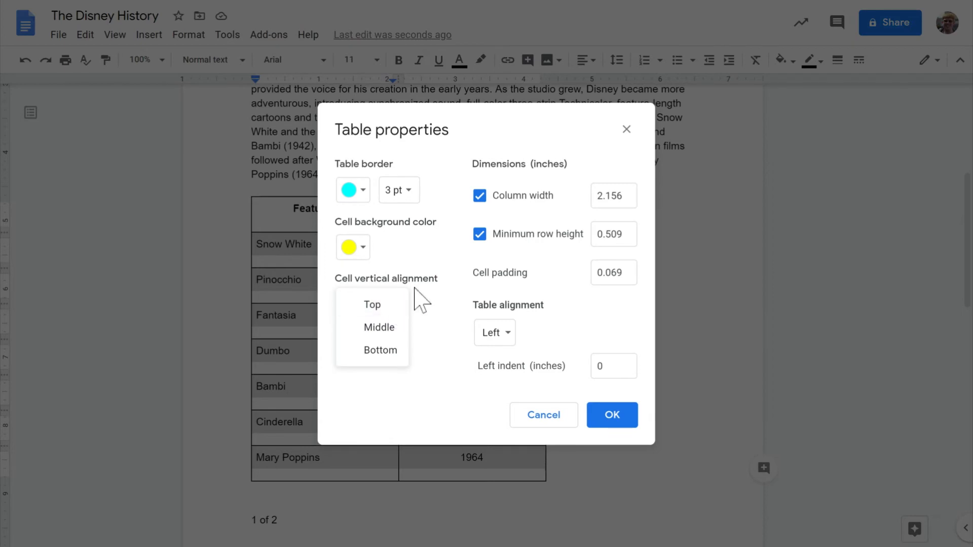
{"action": "left_click", "coordinate": [381, 329]}
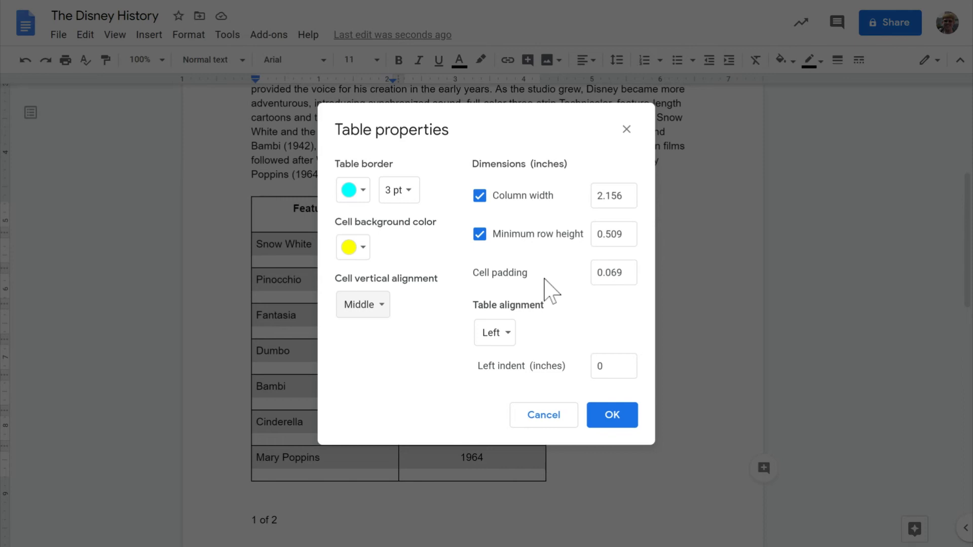
Step: Set the table alignment to Right and apply the table properties
{"action": "left_click", "coordinate": [505, 337]}
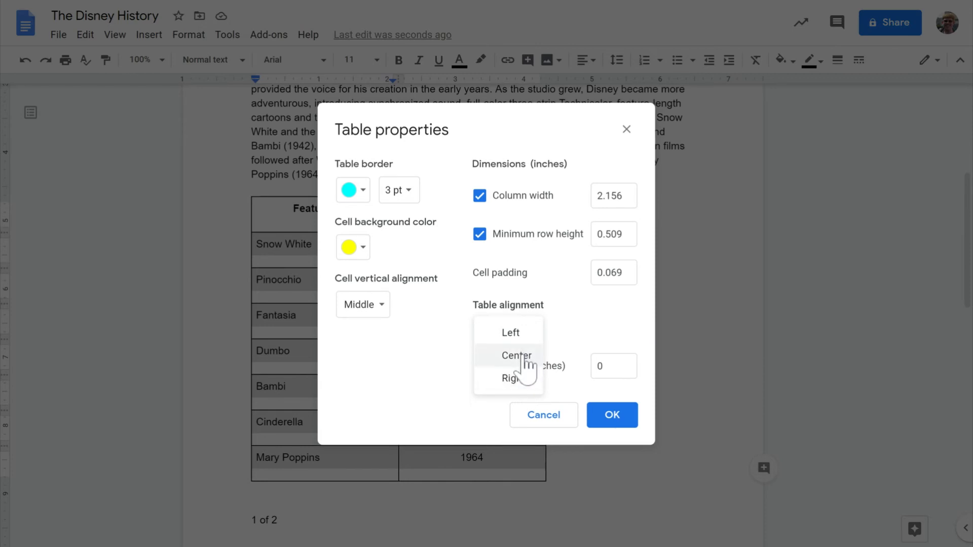
{"action": "left_click", "coordinate": [520, 379]}
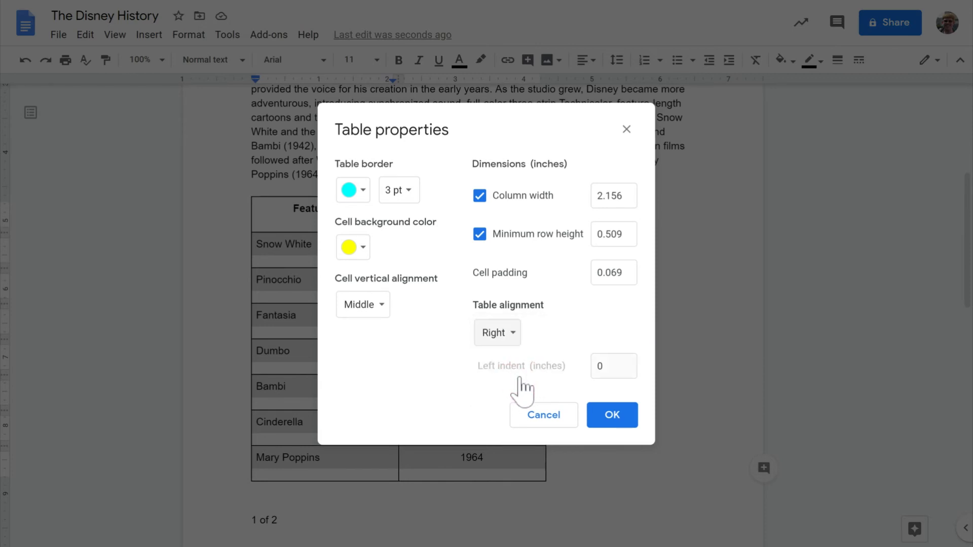
{"action": "left_click", "coordinate": [612, 419]}
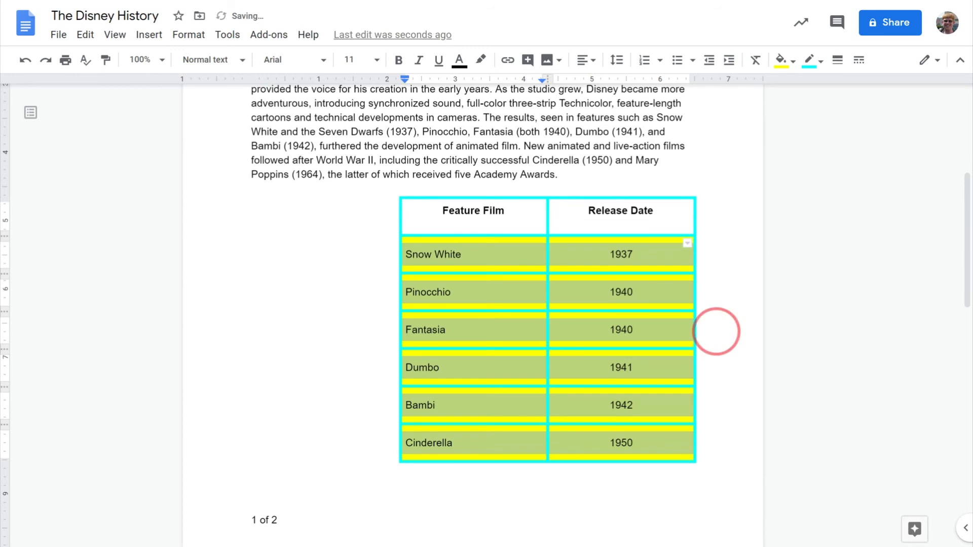
{"action": "left_click", "coordinate": [716, 332]}
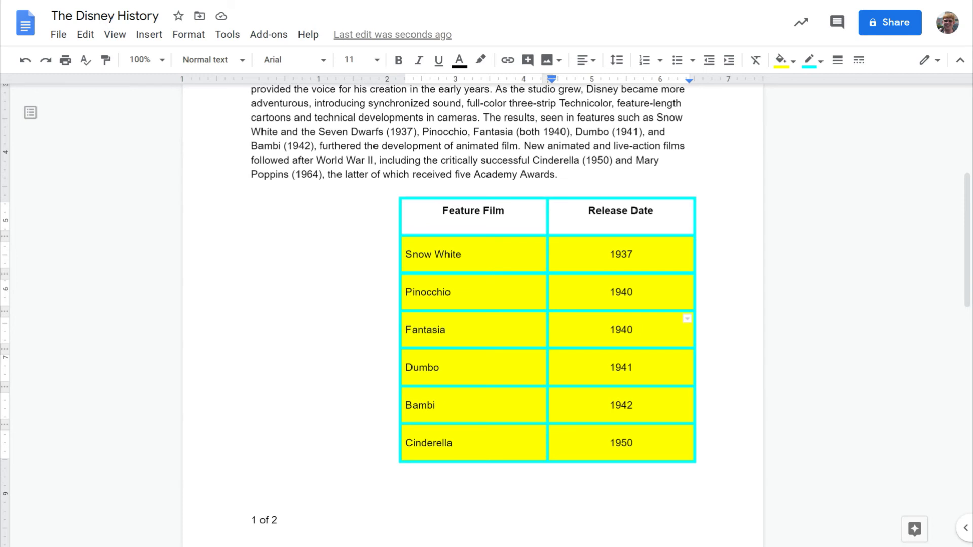
{"action": "left_click_drag", "start_coordinate": [422, 254], "coordinate": [564, 441]}
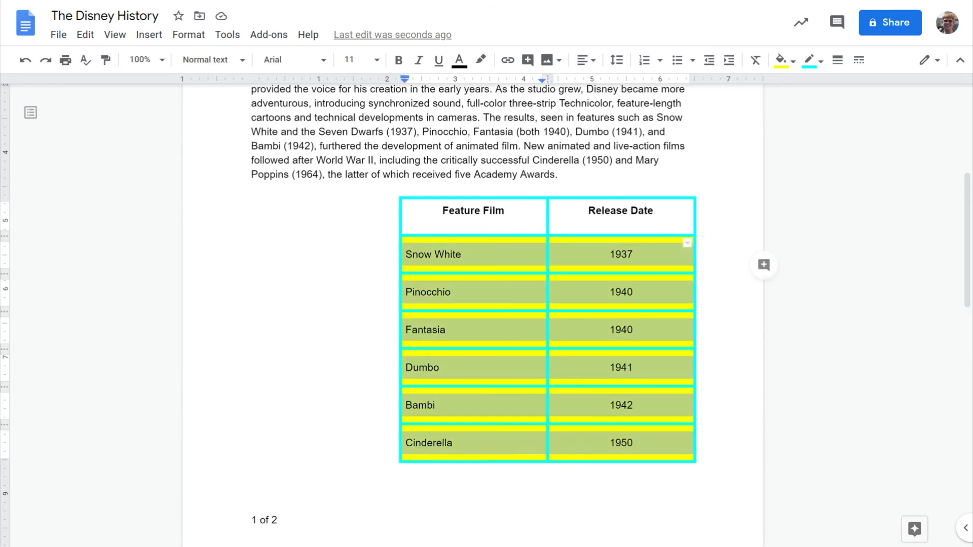
{"action": "left_click", "coordinate": [448, 330]}
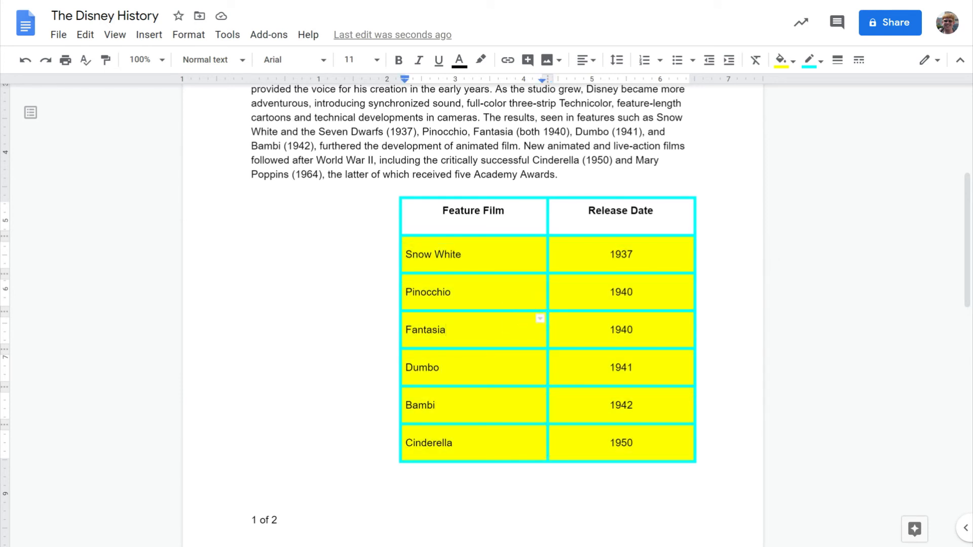
Step: Set the vertical alignment of the Feature Film and Release Date header cells to Bottom
{"action": "left_click_drag", "start_coordinate": [481, 210], "coordinate": [562, 211]}
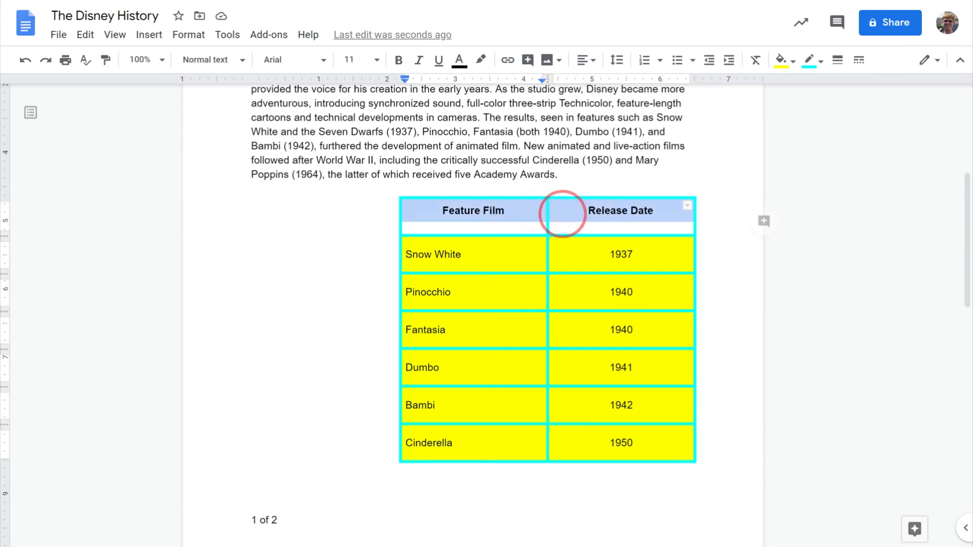
{"action": "right_click", "coordinate": [583, 210]}
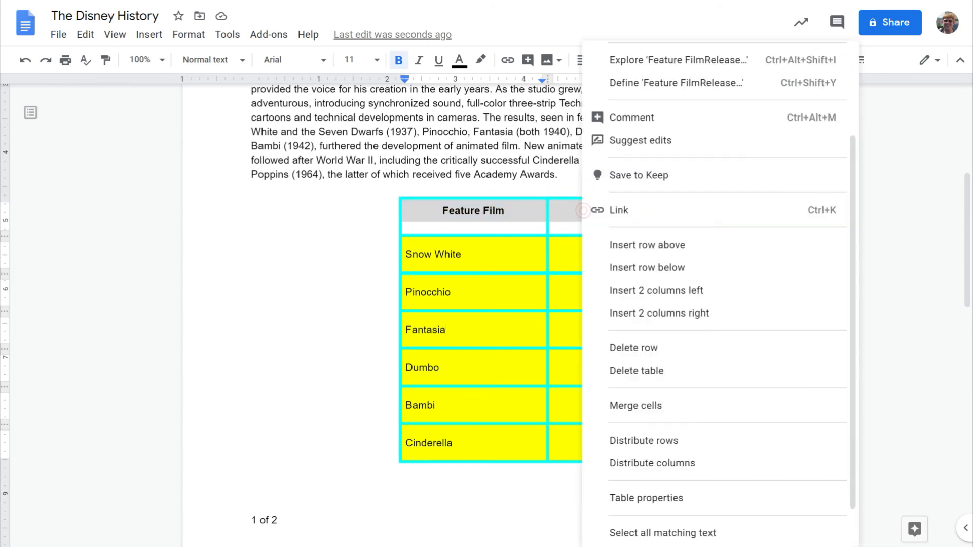
{"action": "left_click", "coordinate": [675, 496]}
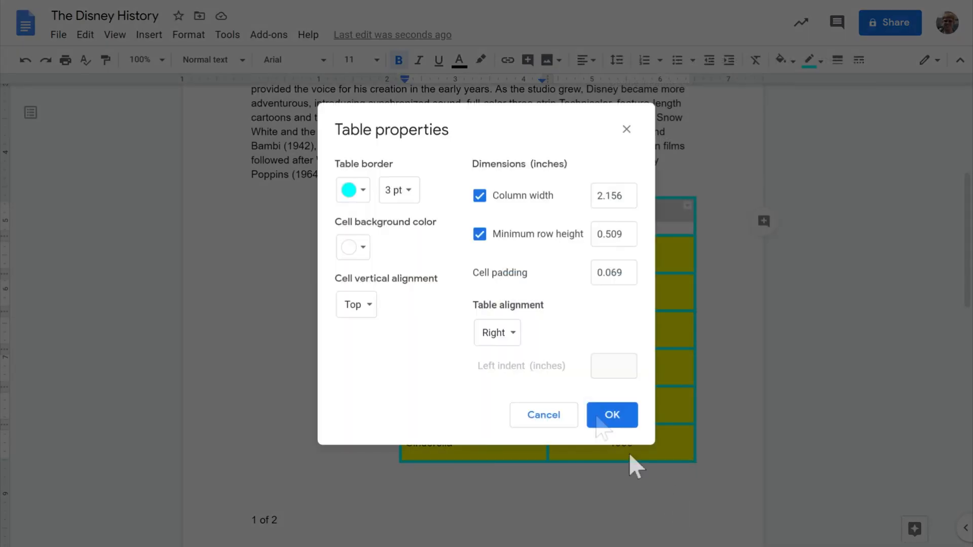
{"action": "left_click", "coordinate": [371, 305]}
{"action": "left_click", "coordinate": [378, 351]}
{"action": "left_click", "coordinate": [598, 413]}
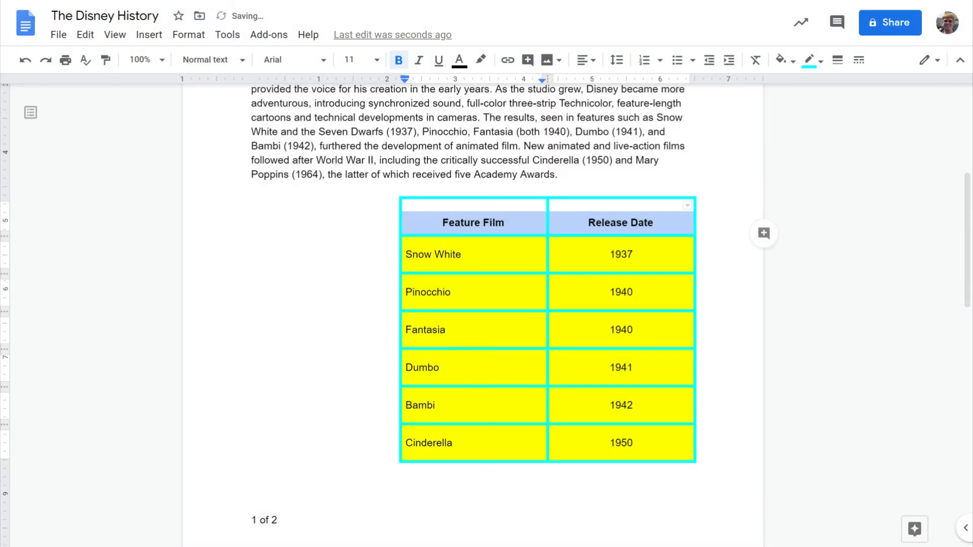
{"action": "left_click", "coordinate": [462, 255]}
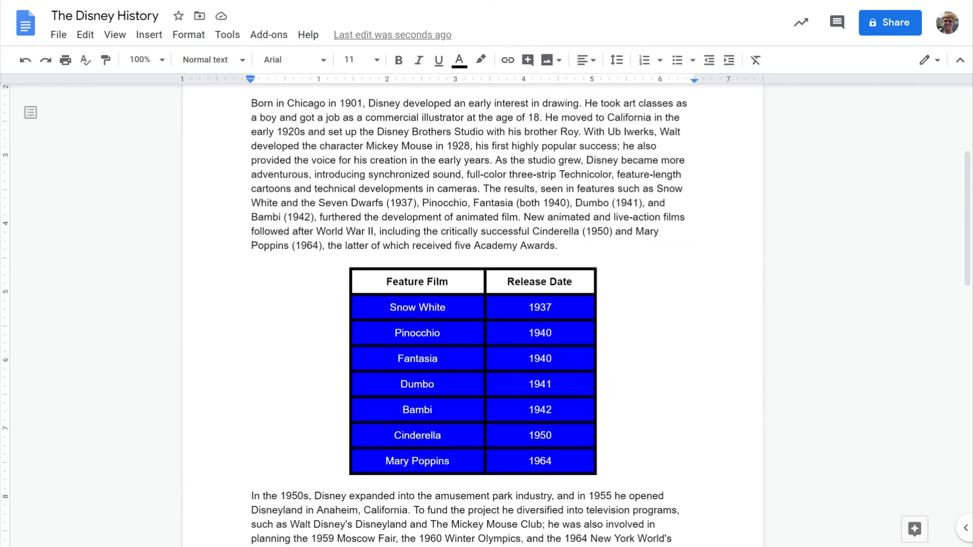
Step: Insert an empty column before the Feature Film column and another after the Release Date column
{"action": "left_click", "coordinate": [446, 307]}
{"action": "right_click", "coordinate": [446, 307]}
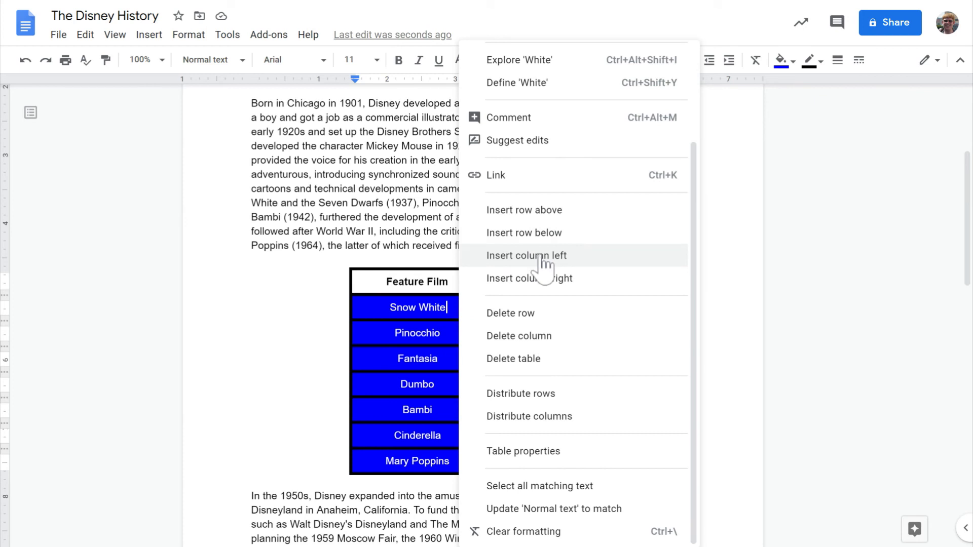
{"action": "left_click", "coordinate": [603, 256]}
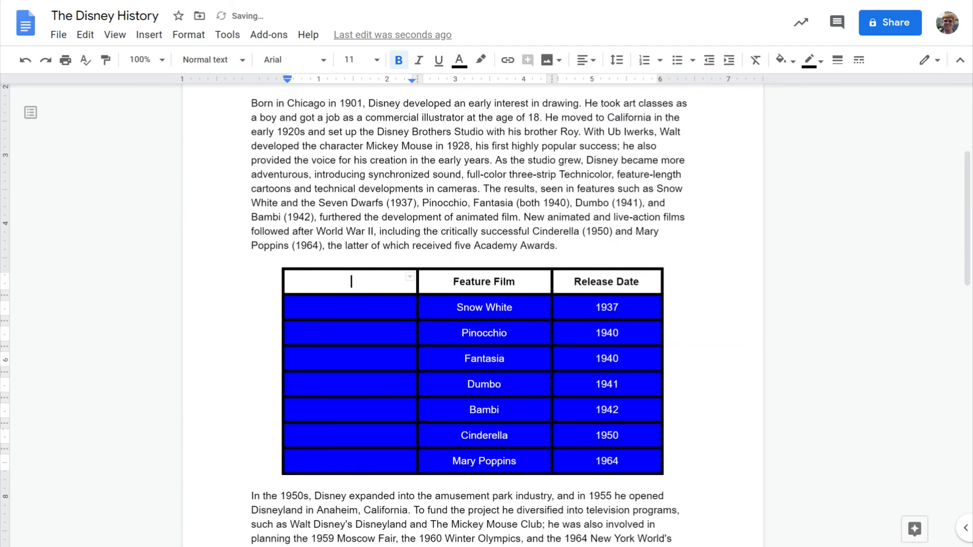
{"action": "right_click", "coordinate": [643, 281]}
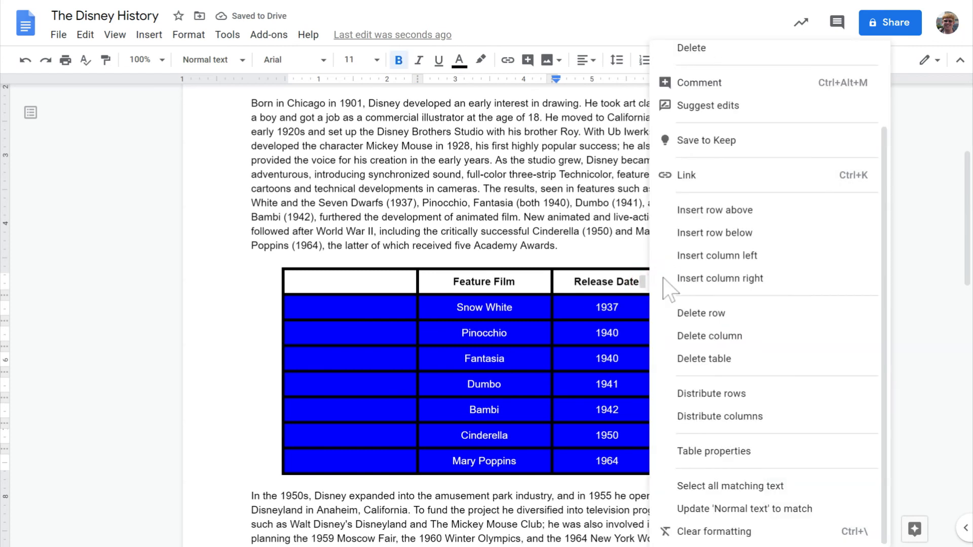
{"action": "left_click", "coordinate": [718, 278]}
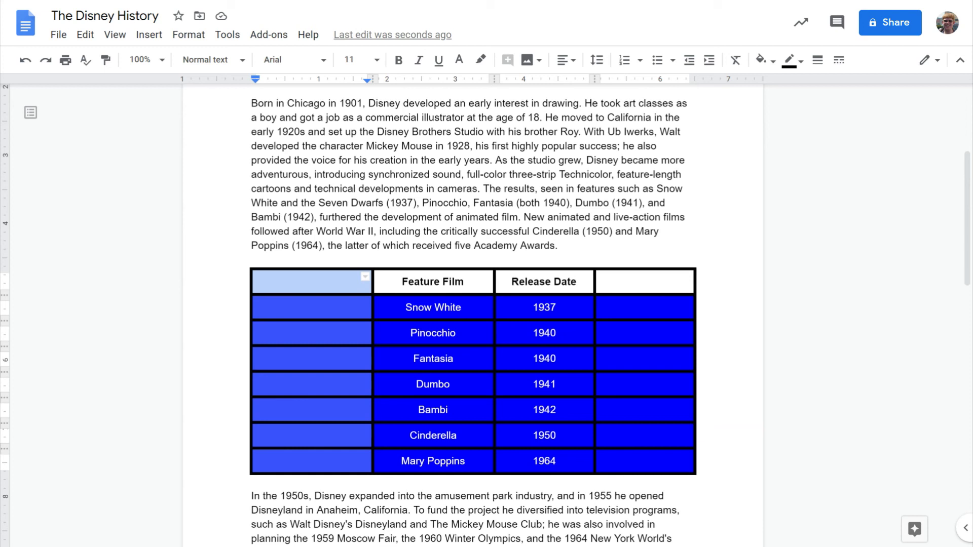
Step: Merge the eight cells of the empty first column into one cell, and do the same for the empty last column
{"action": "right_click", "coordinate": [320, 301]}
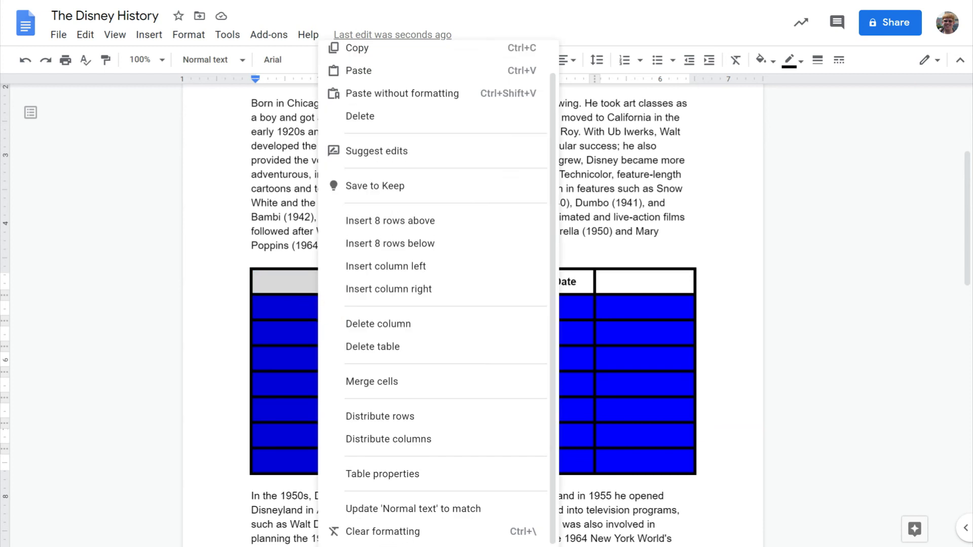
{"action": "left_click", "coordinate": [380, 383]}
{"action": "left_click", "coordinate": [334, 338]}
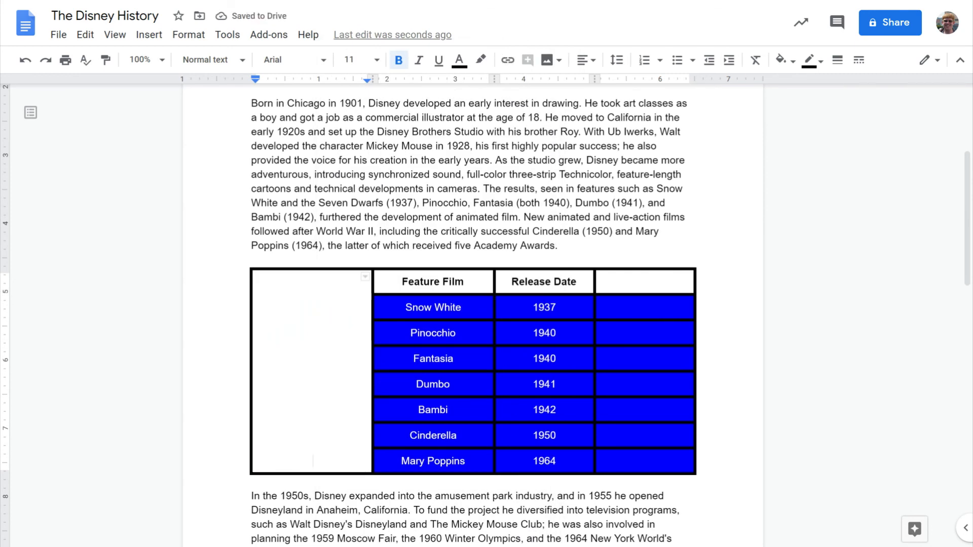
{"action": "left_click_drag", "start_coordinate": [641, 287], "coordinate": [642, 458]}
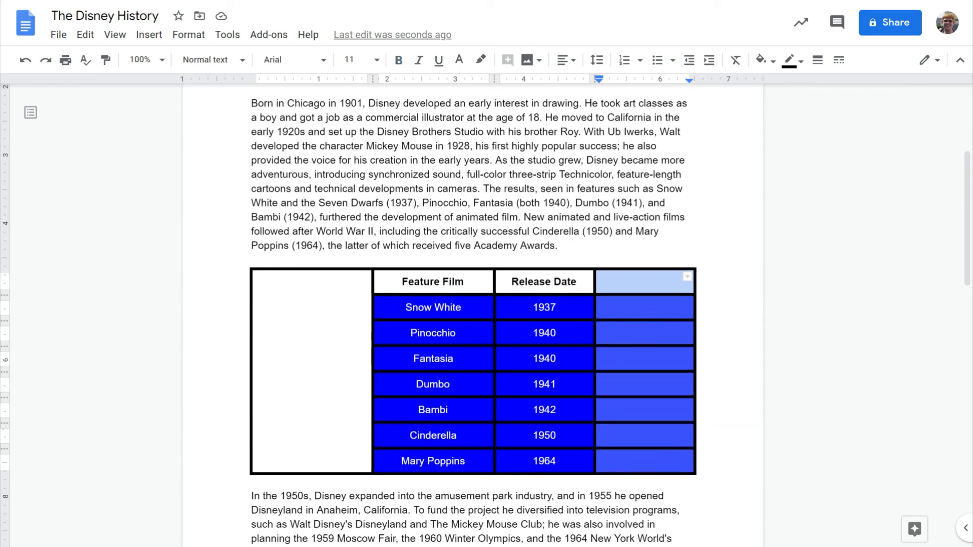
{"action": "right_click", "coordinate": [642, 457]}
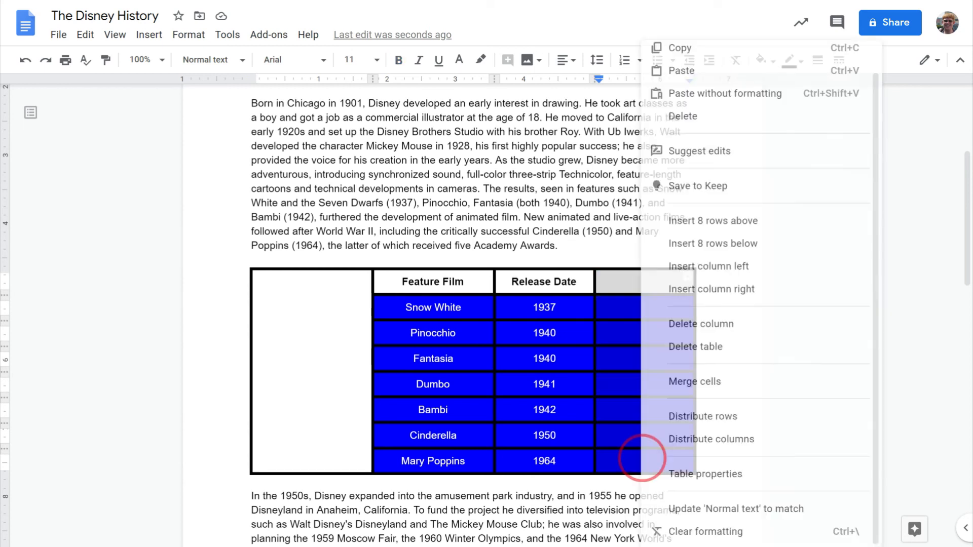
{"action": "left_click", "coordinate": [699, 391]}
{"action": "left_click", "coordinate": [658, 355]}
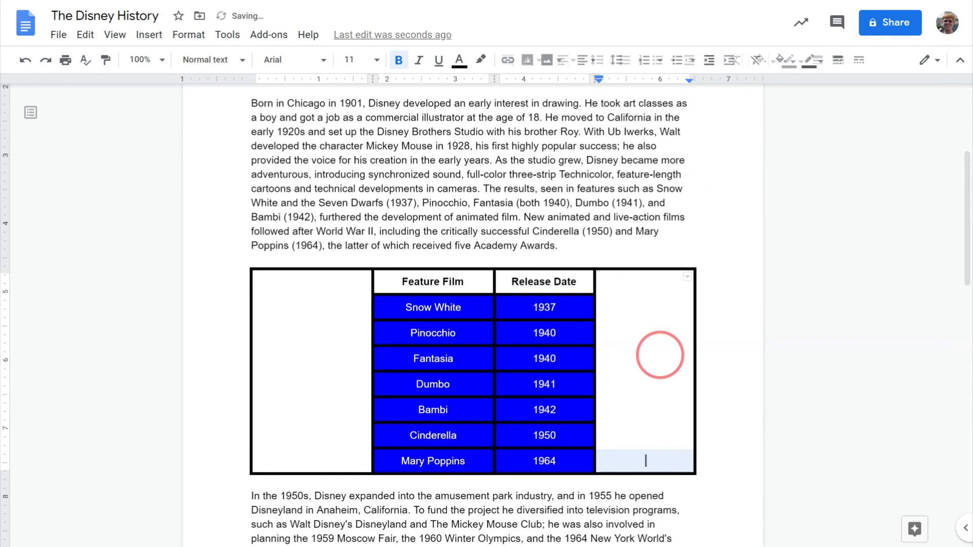
Step: Search the web for "walt disney" images and insert the first portrait photo into the merged first-column cell
{"action": "left_click", "coordinate": [343, 310]}
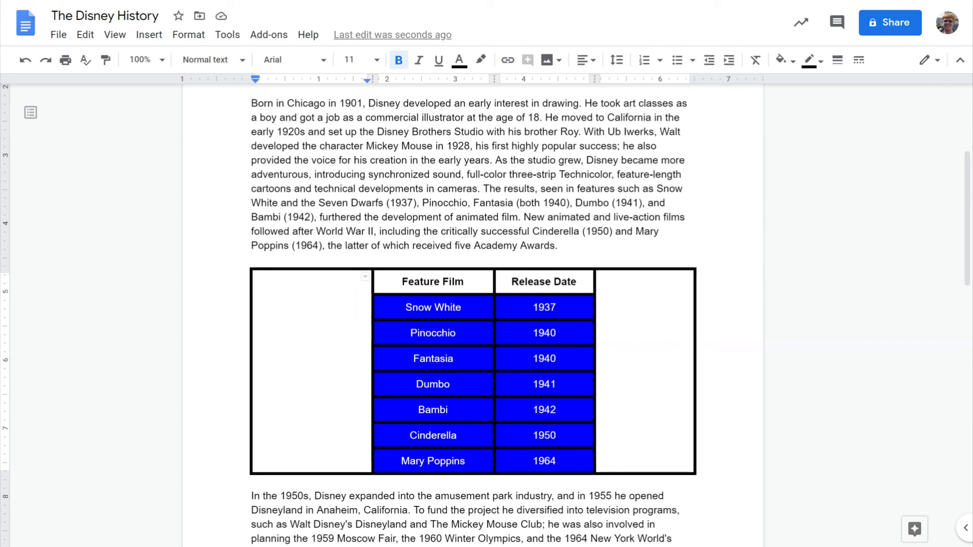
{"action": "left_click", "coordinate": [154, 41]}
{"action": "mouse_move", "coordinate": [167, 63]}
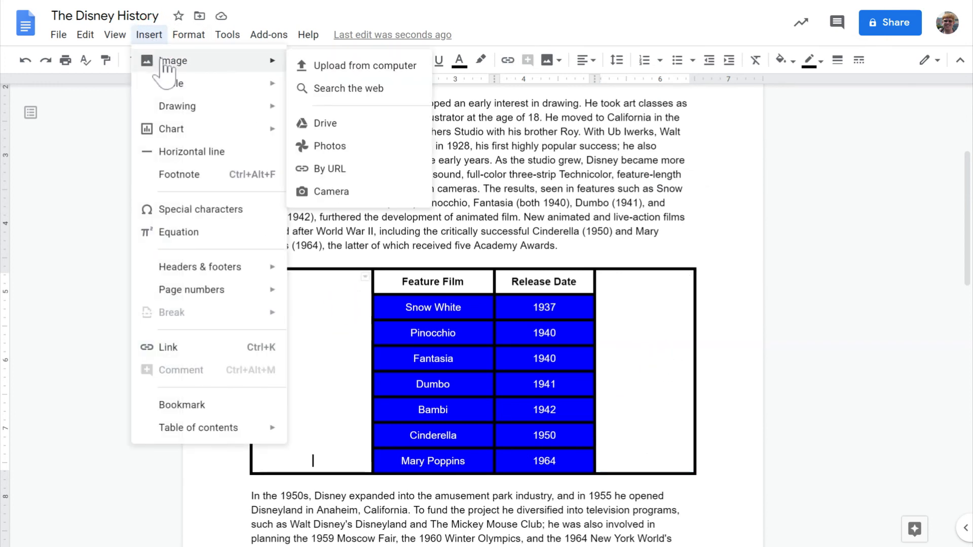
{"action": "left_click", "coordinate": [349, 90]}
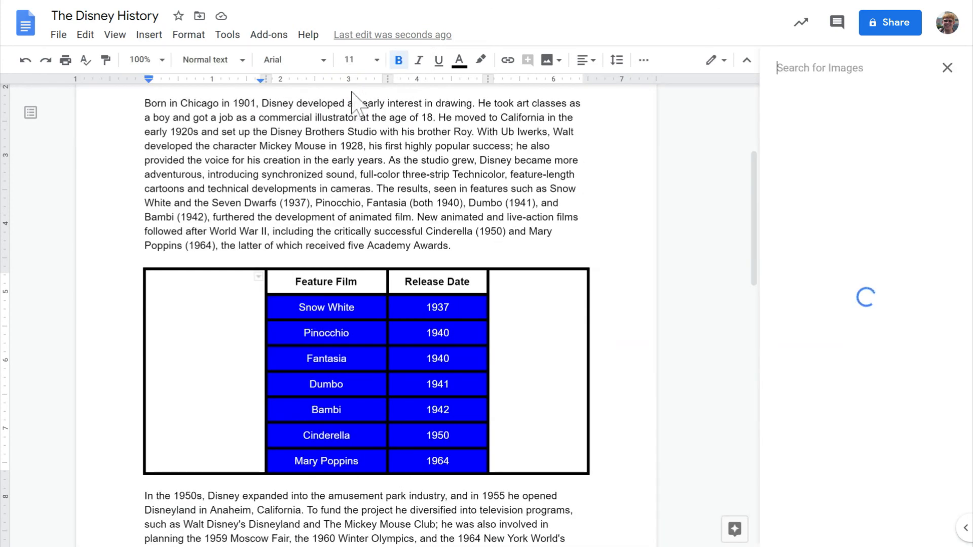
{"action": "type", "text": "walt disney"}
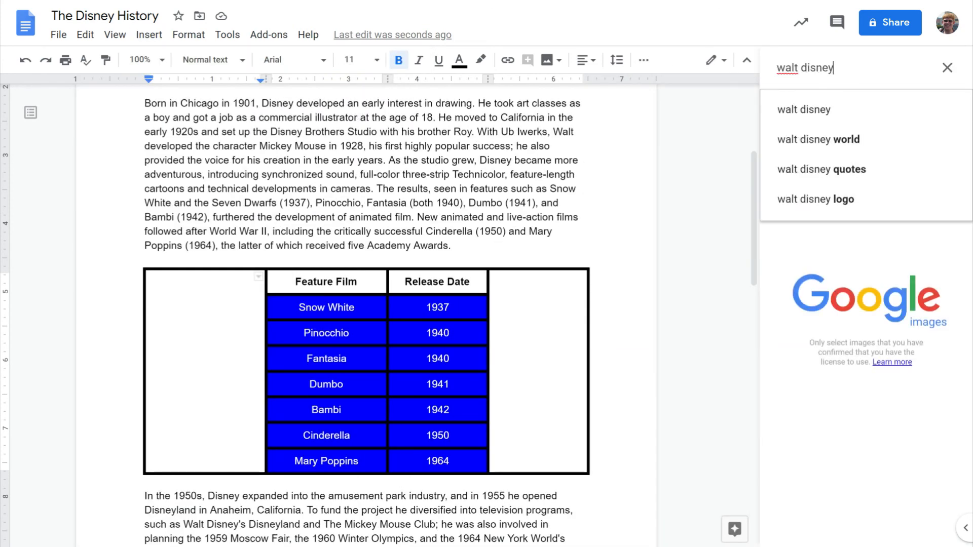
{"action": "key", "text": "Return"}
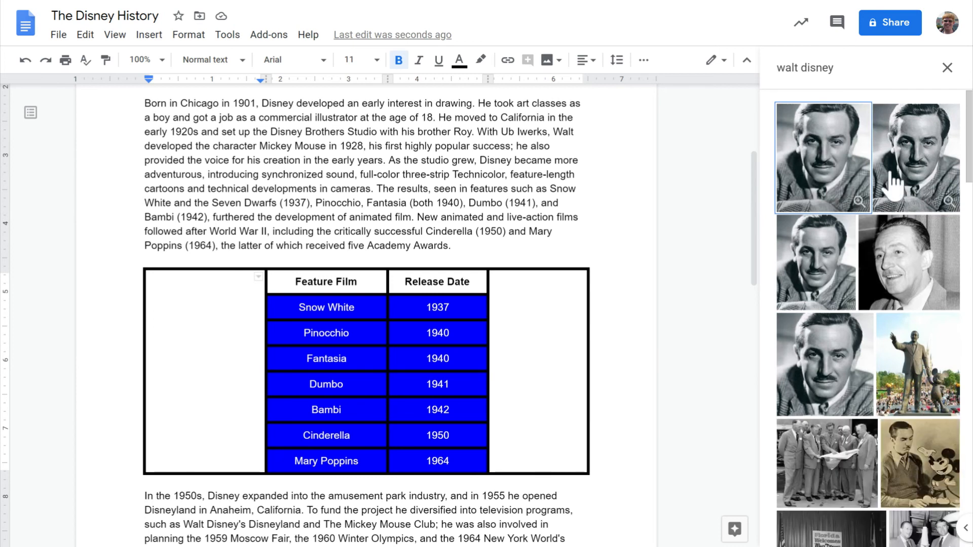
{"action": "left_click", "coordinate": [851, 163]}
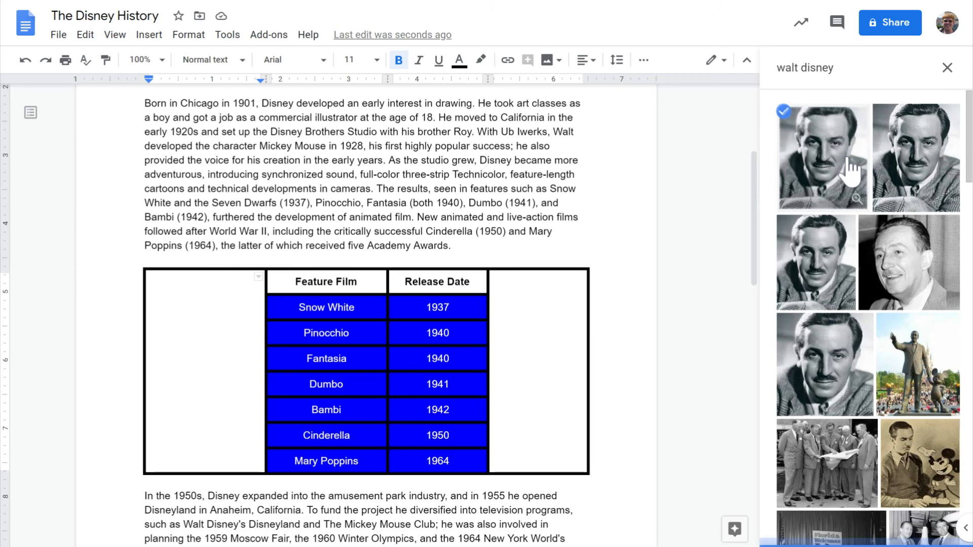
{"action": "left_click", "coordinate": [922, 530]}
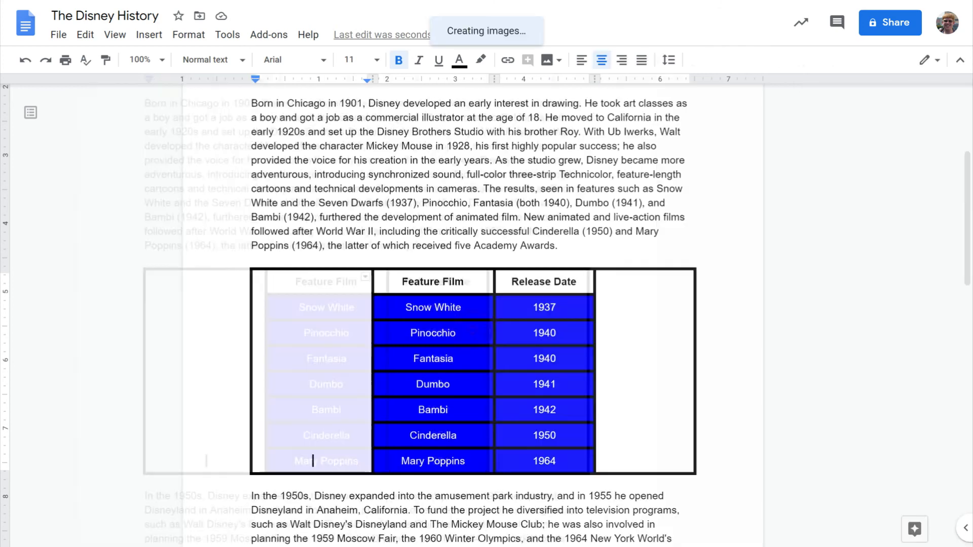